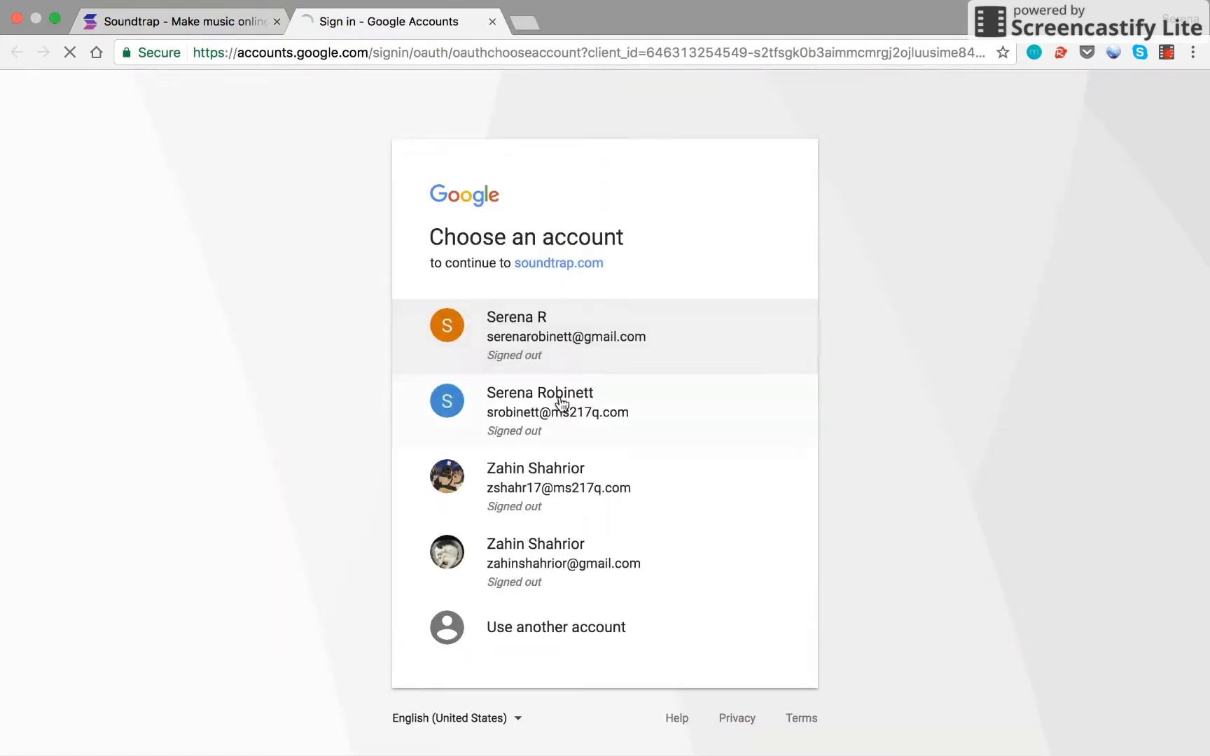
Step: Sign in to Google with the chosen account, re-entering the password after the first attempt fails
{"action": "left_click", "coordinate": [554, 405]}
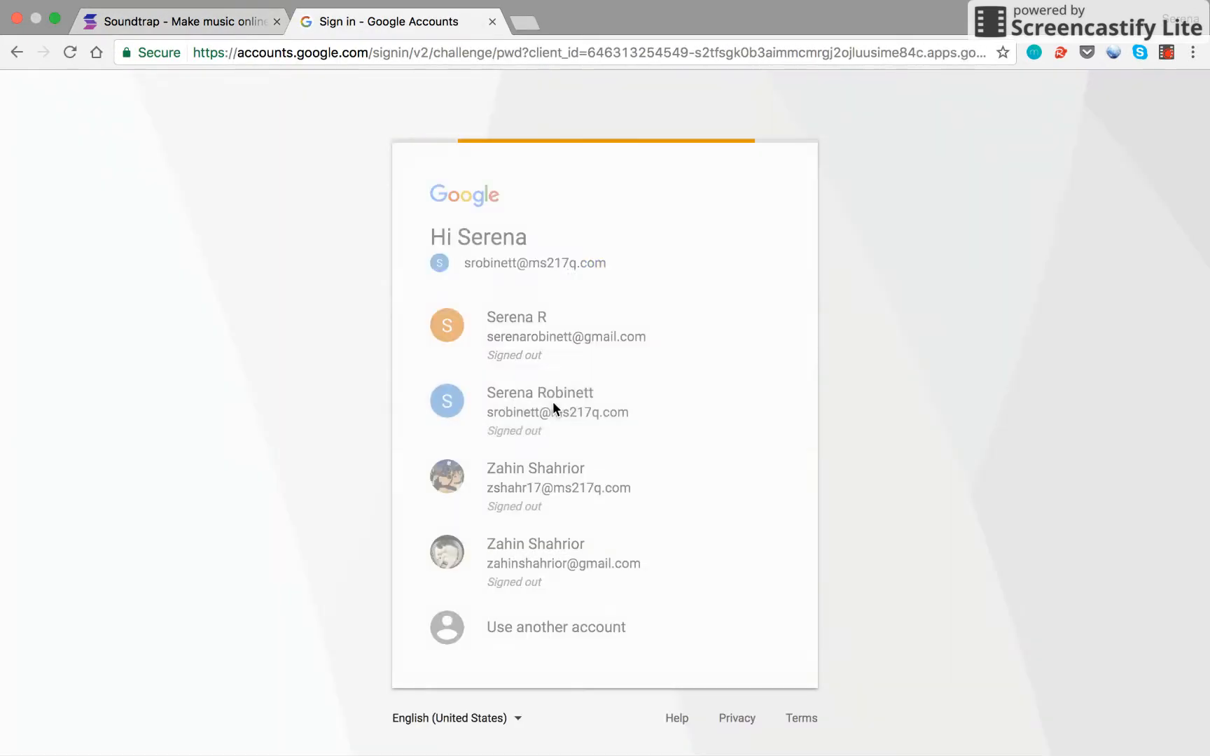
{"action": "type", "text": "••••••••"}
{"action": "key", "text": "Return"}
{"action": "type", "text": "•••••••••"}
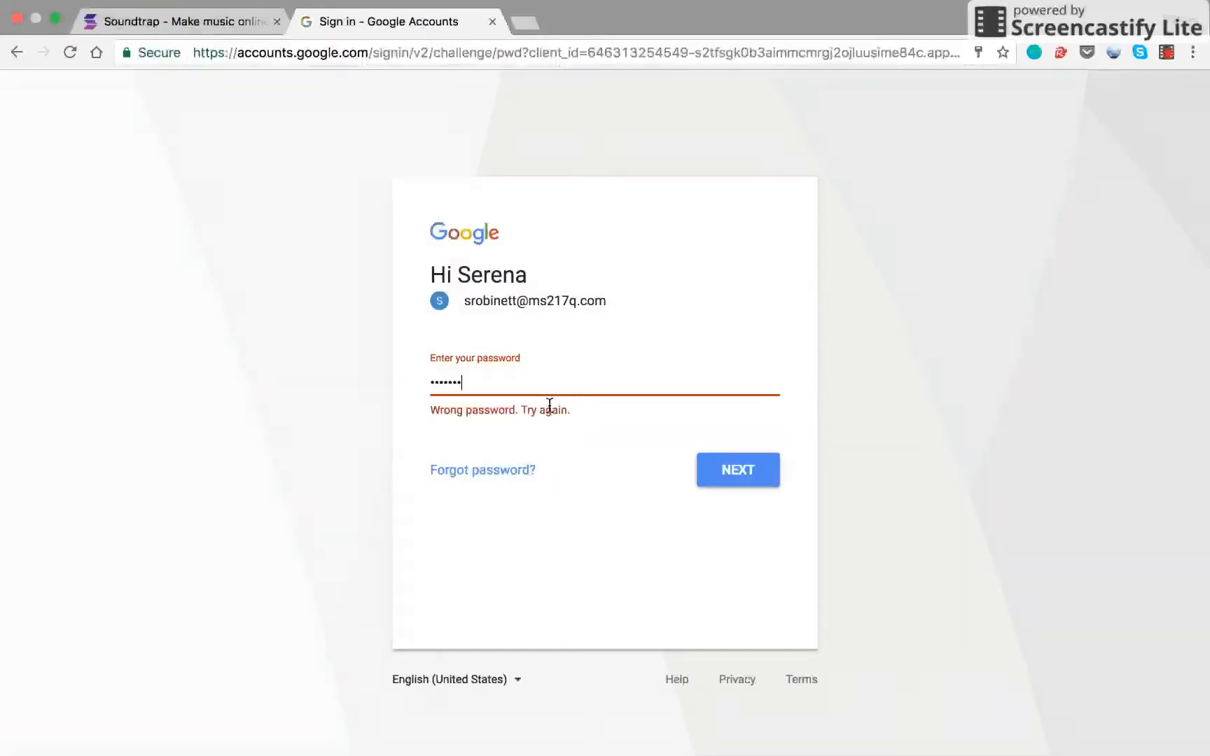
{"action": "key", "text": "Return"}
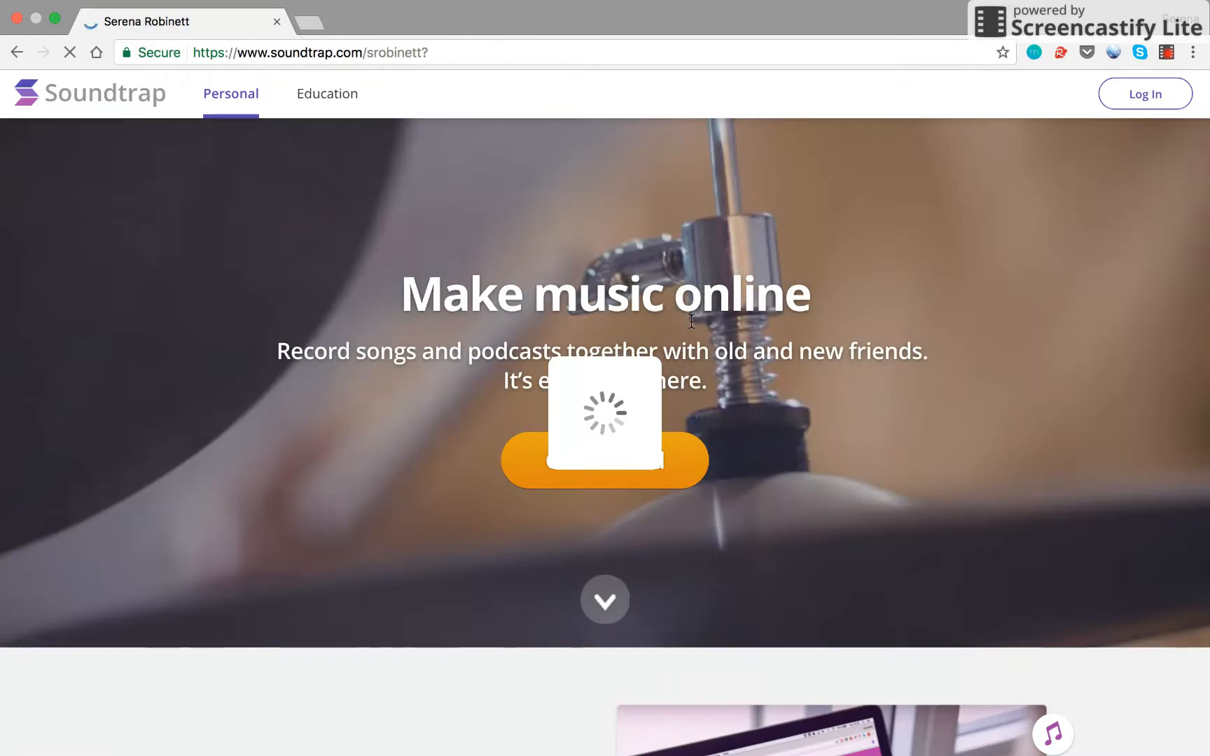
Step: Enter the studio from the profile page and start a new project from the Blank template
{"action": "scroll", "coordinate": [553, 384], "scroll_direction": "down", "scroll_amount": 3}
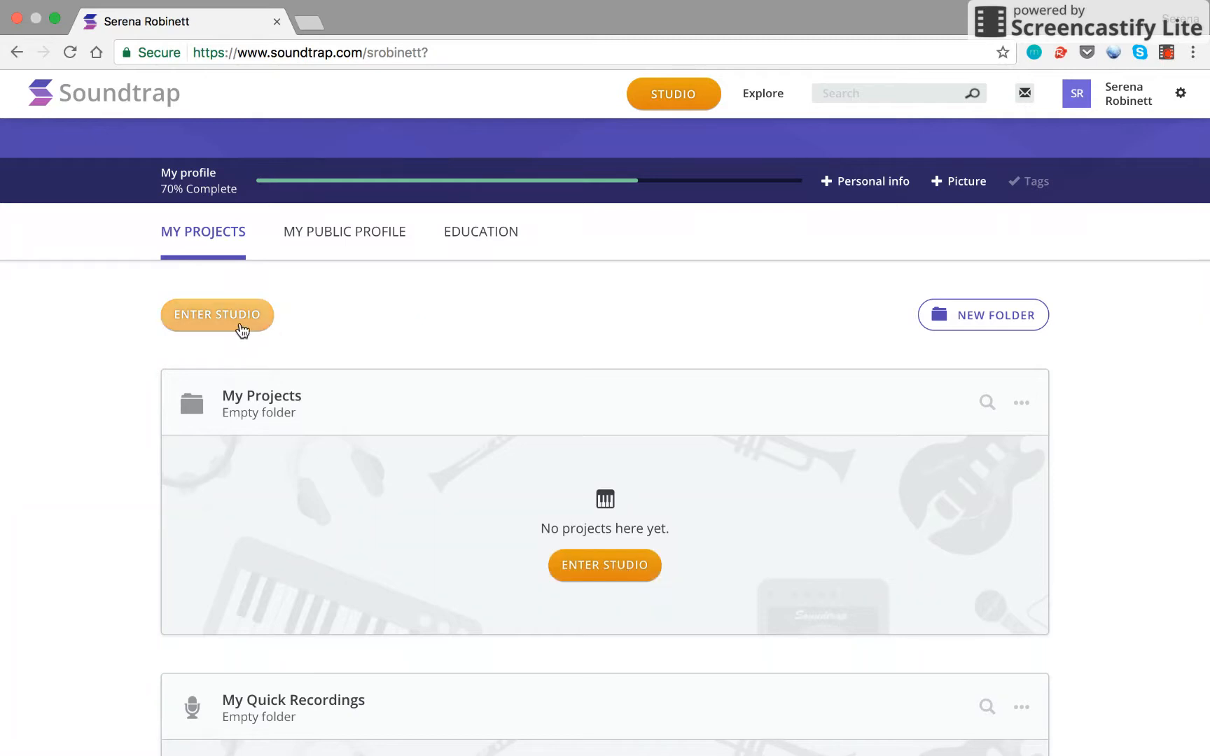
{"action": "left_click", "coordinate": [596, 578]}
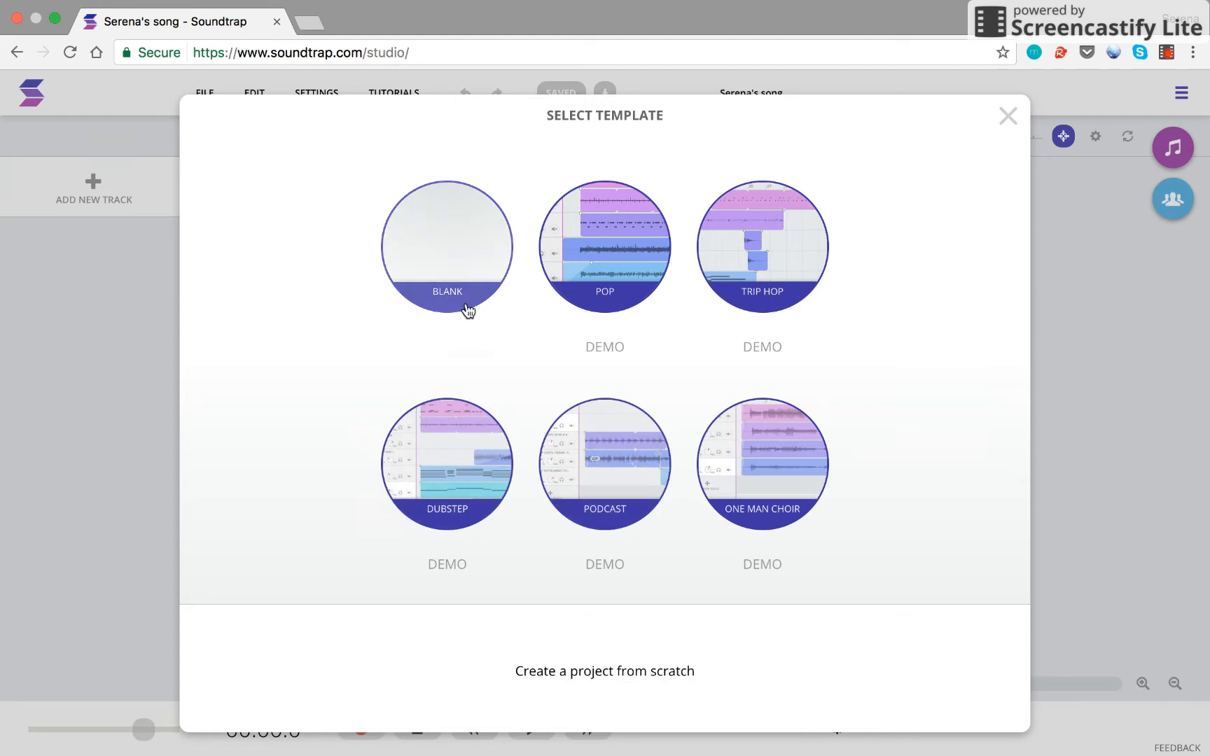
{"action": "left_click", "coordinate": [446, 248]}
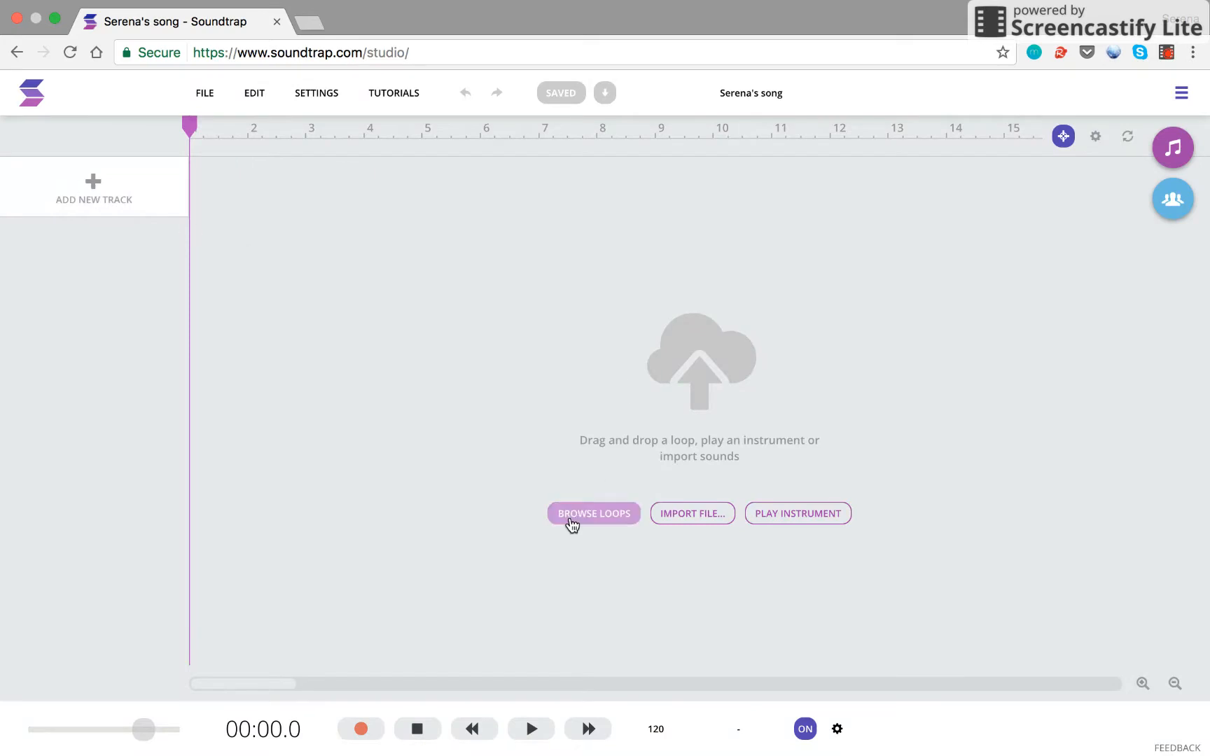
Step: Place the Bass - Retro Funk 1 loop at bar 1 from the Loops Library, with cycle off
{"action": "left_click", "coordinate": [601, 517]}
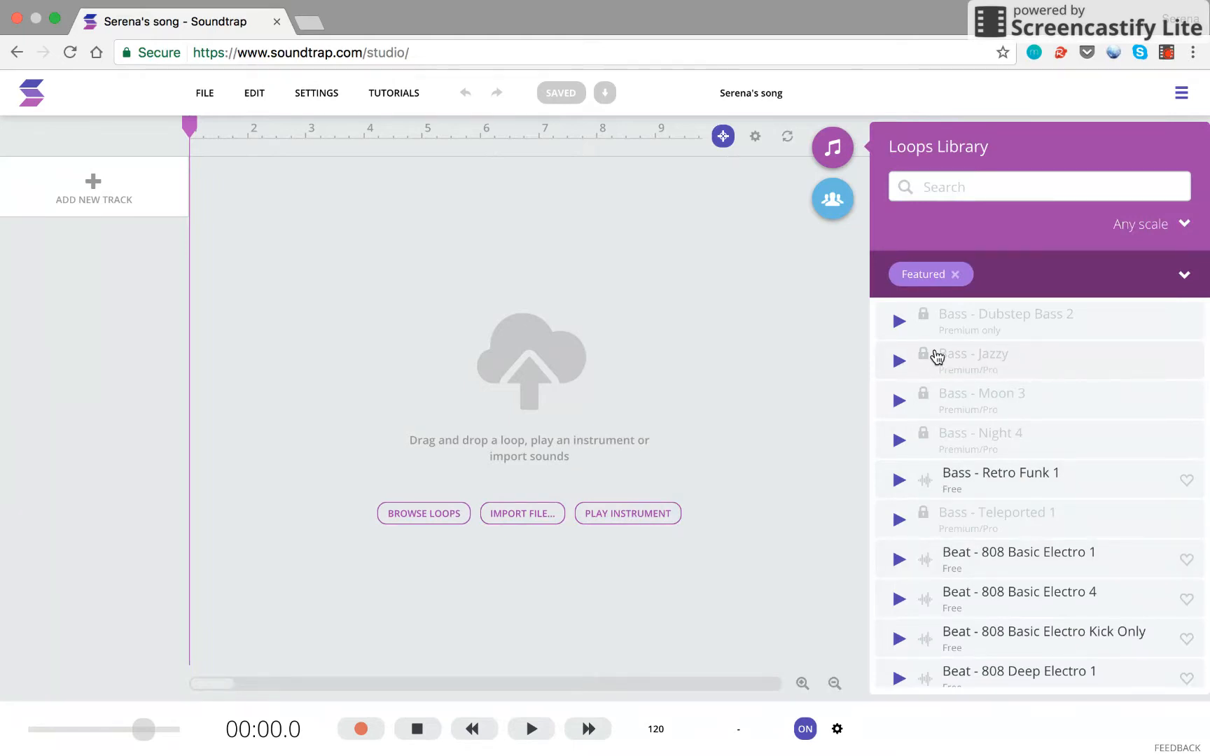
{"action": "left_click", "coordinate": [899, 481]}
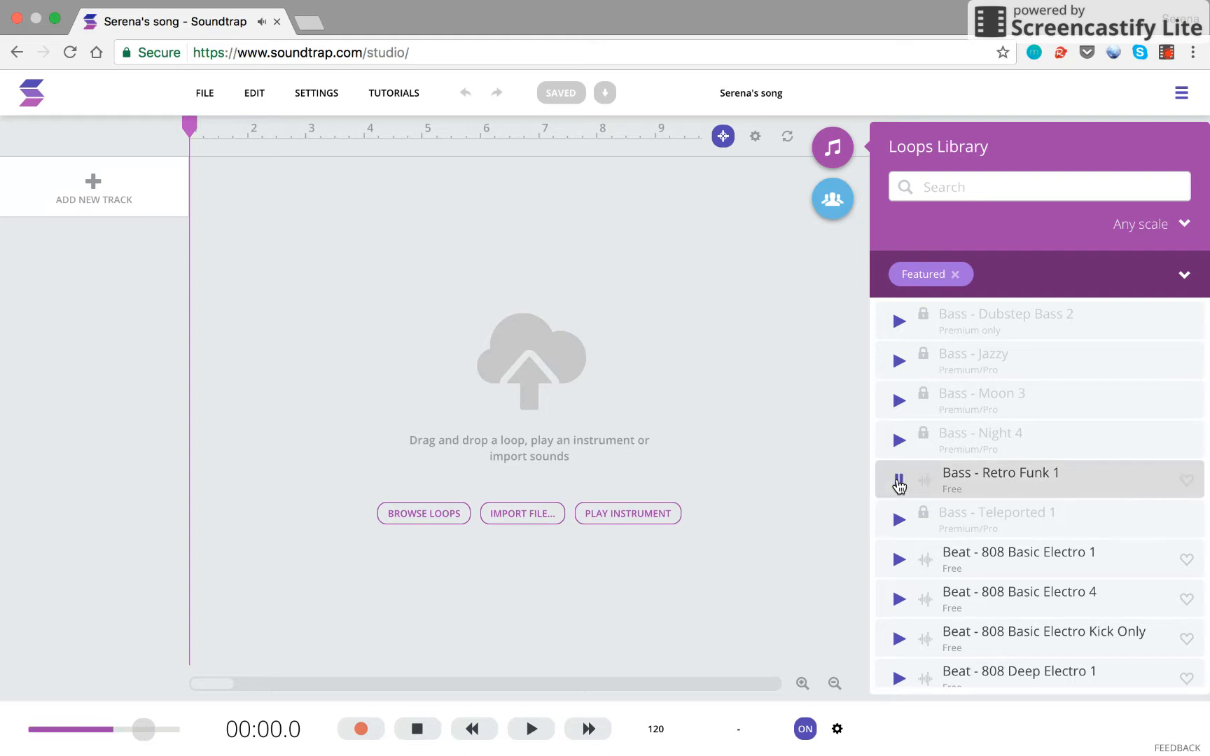
{"action": "left_click_drag", "start_coordinate": [1019, 483], "coordinate": [192, 211]}
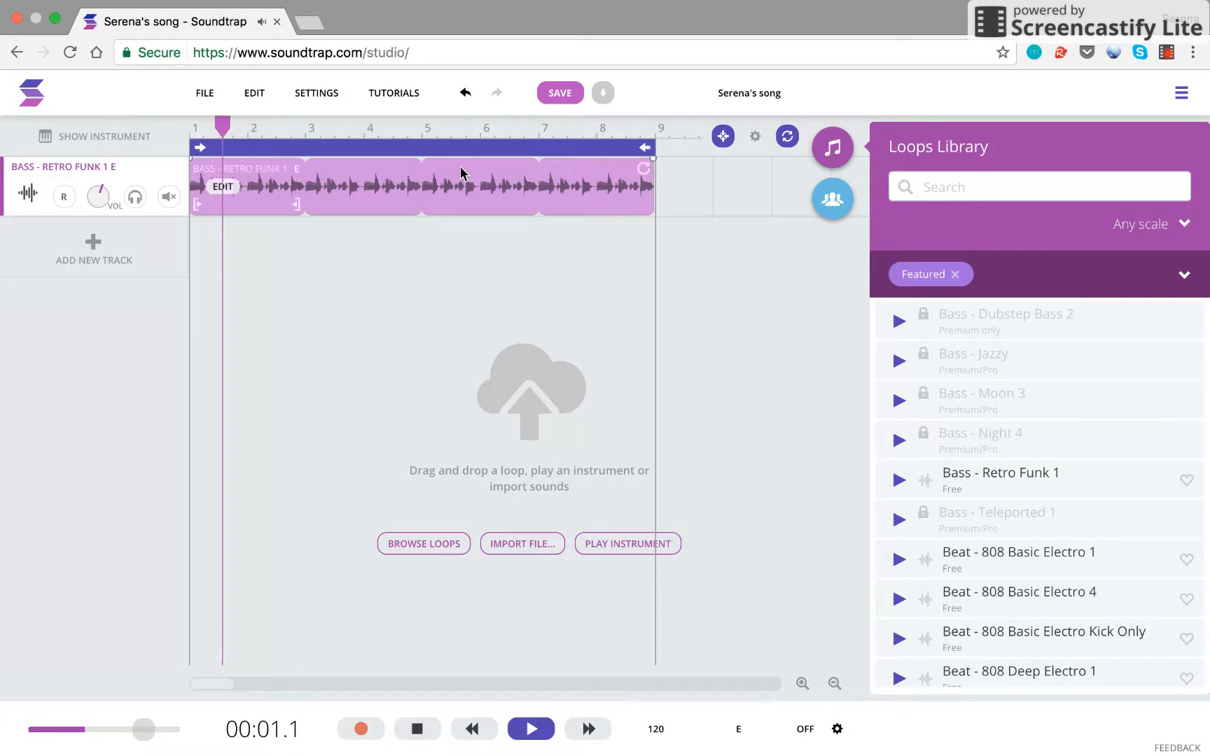
{"action": "left_click", "coordinate": [447, 149]}
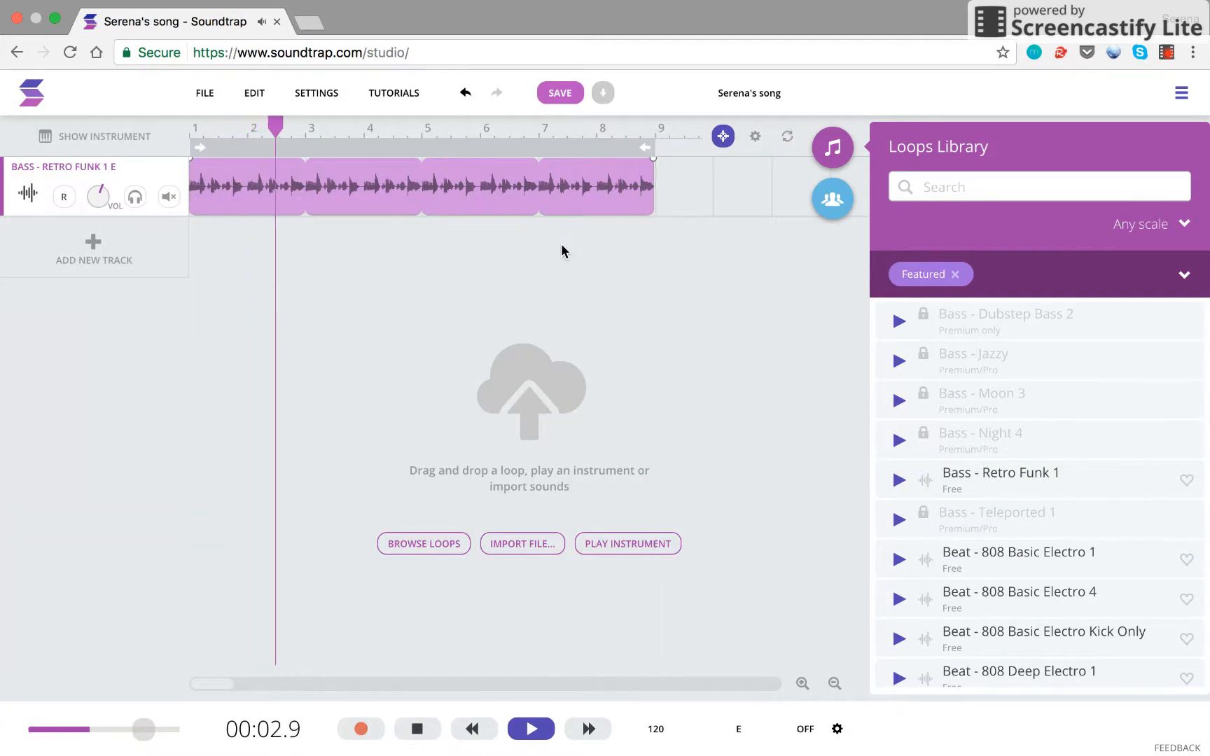
{"action": "key", "text": "space"}
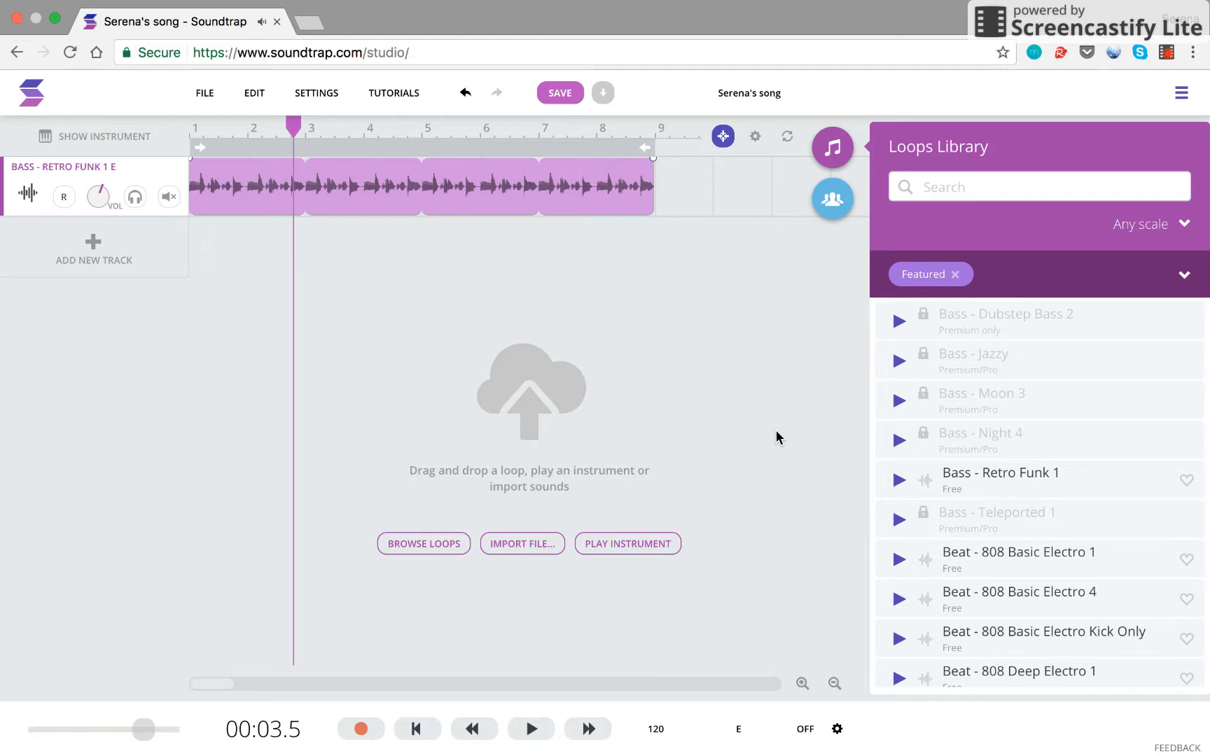
{"action": "scroll", "coordinate": [951, 464], "scroll_direction": "down", "scroll_amount": 8}
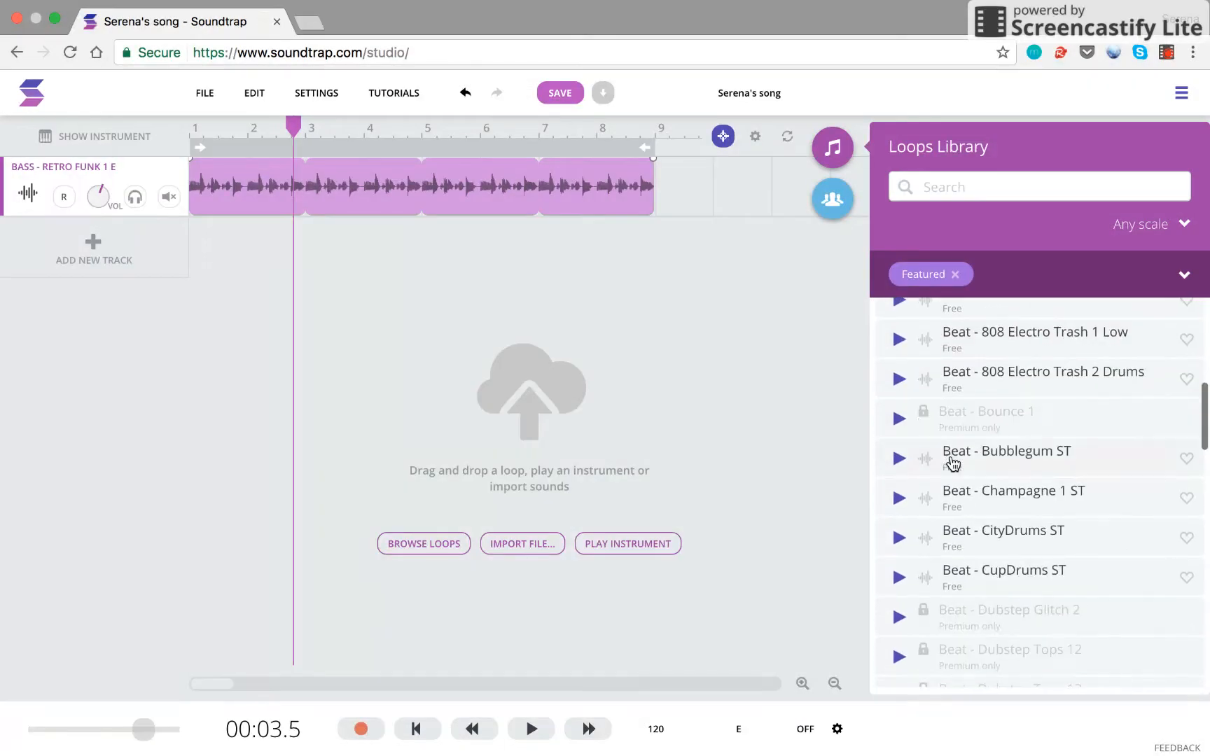
Step: Drag the Beat - CupDrums ST loop onto a second track starting at bar 3
{"action": "scroll", "coordinate": [953, 463], "scroll_direction": "down", "scroll_amount": 1}
{"action": "left_click", "coordinate": [899, 536]}
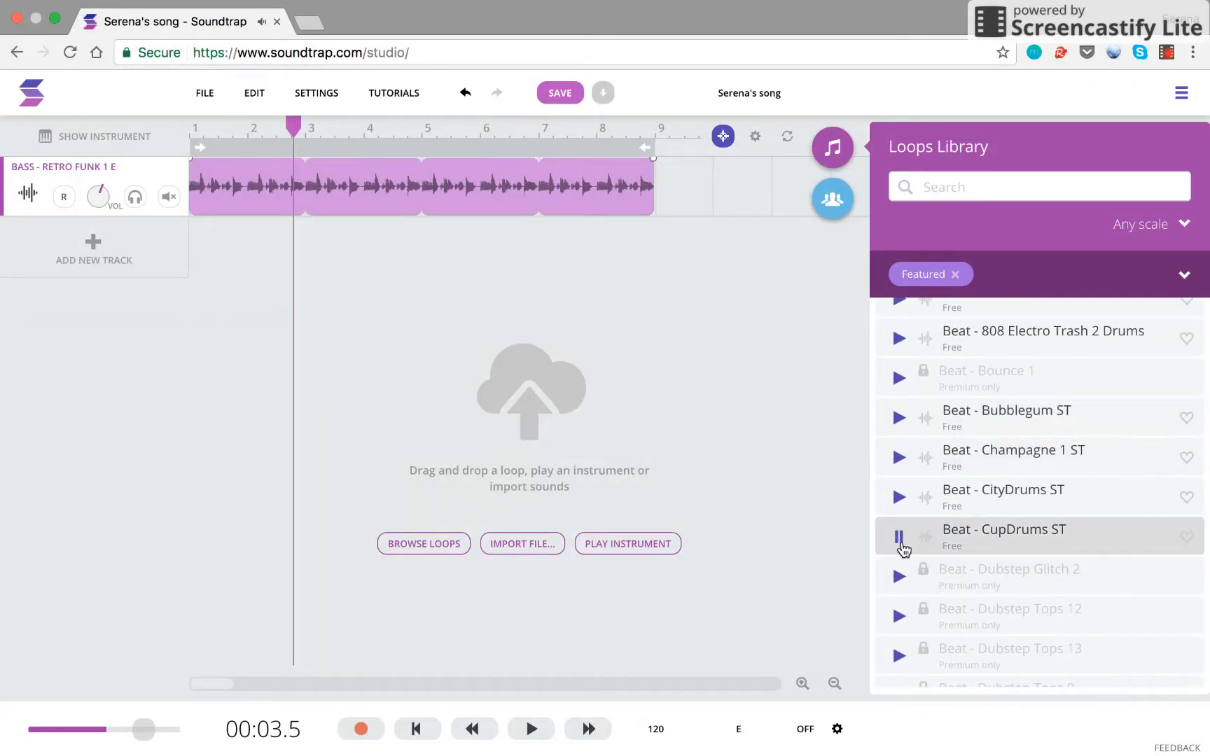
{"action": "left_click_drag", "start_coordinate": [1041, 547], "coordinate": [335, 247]}
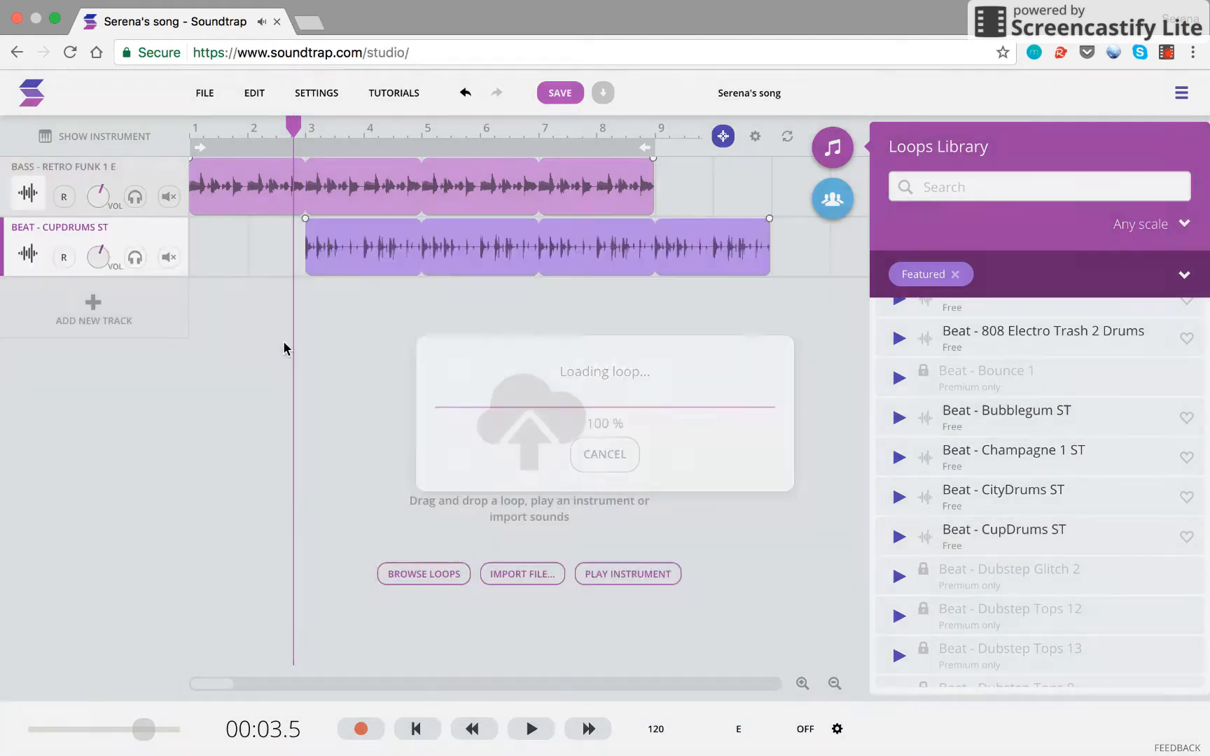
{"action": "left_click_drag", "start_coordinate": [513, 273], "coordinate": [326, 275]}
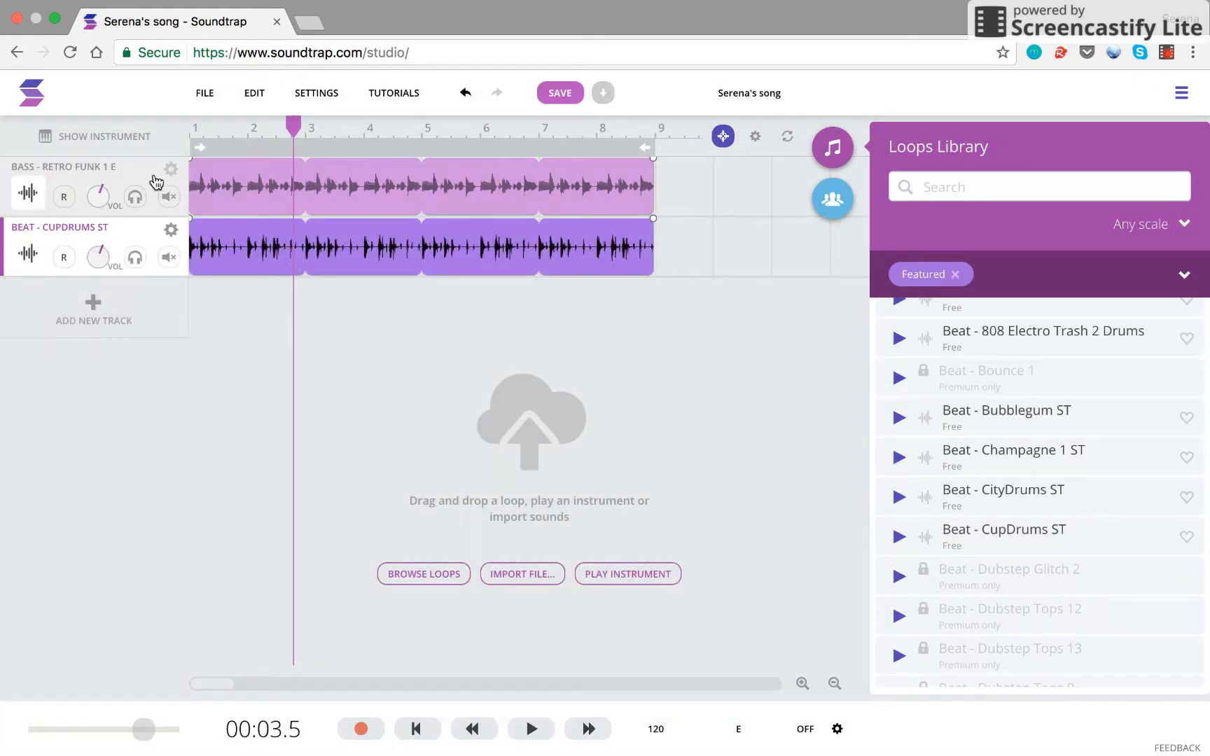
{"action": "left_click", "coordinate": [211, 126]}
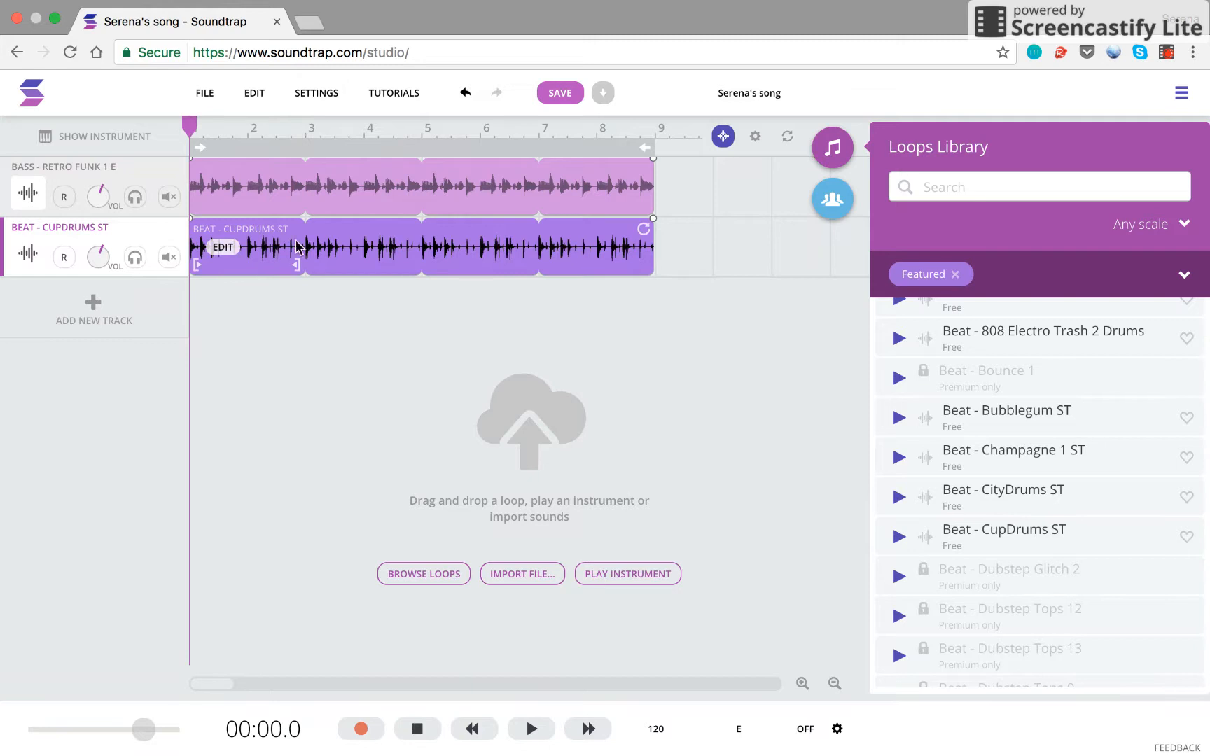
{"action": "left_click_drag", "start_coordinate": [324, 249], "coordinate": [436, 255]}
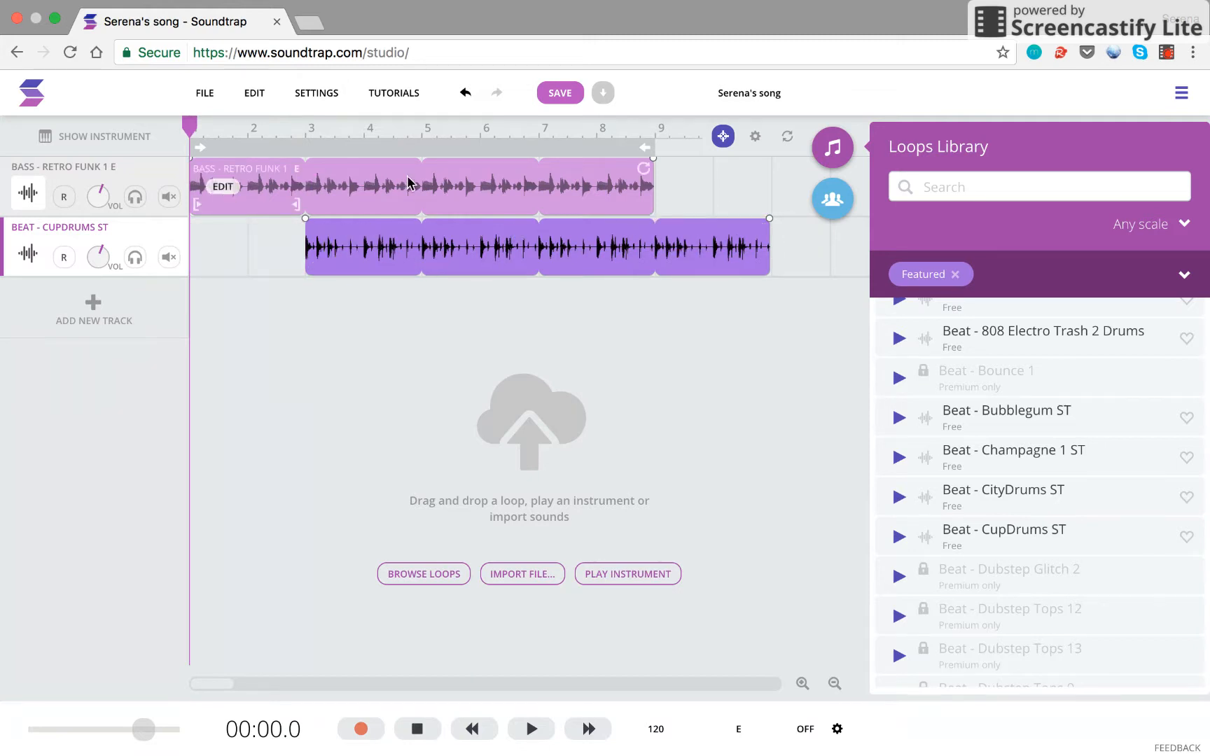
Step: Play both loops from the start, then close the Loops Library
{"action": "left_click", "coordinate": [95, 309]}
{"action": "left_click", "coordinate": [956, 141]}
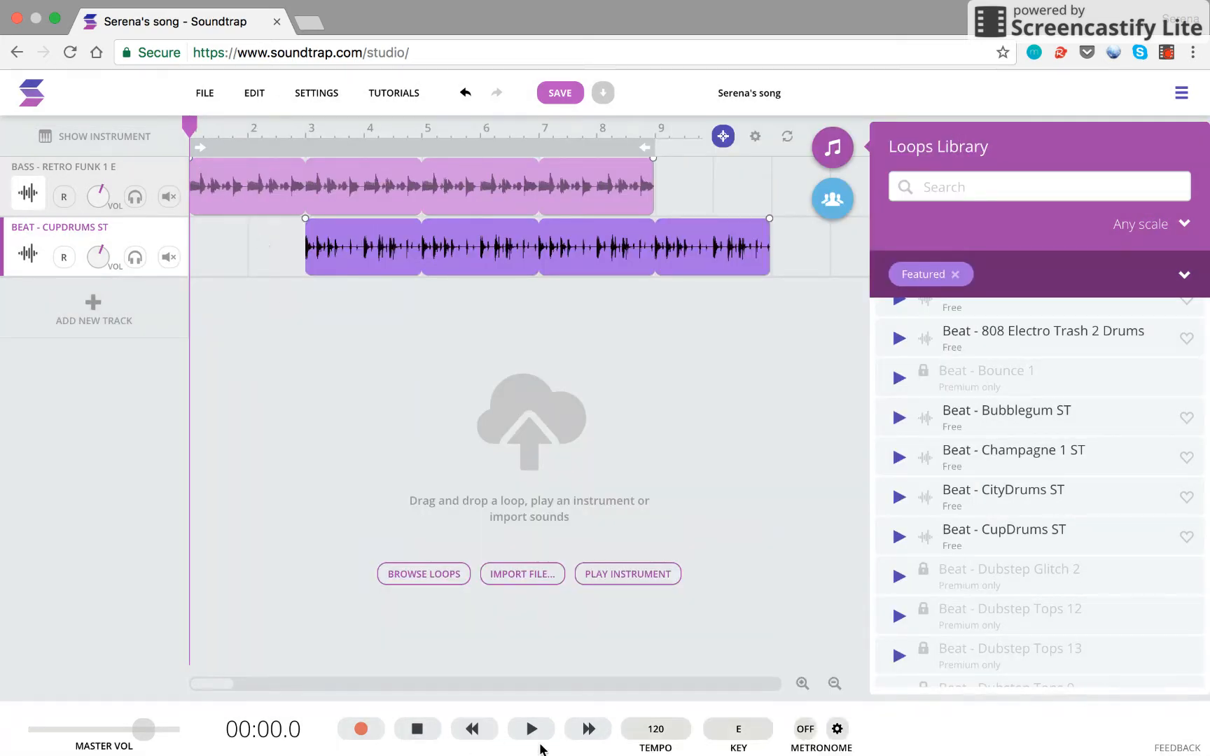
{"action": "key", "text": "space"}
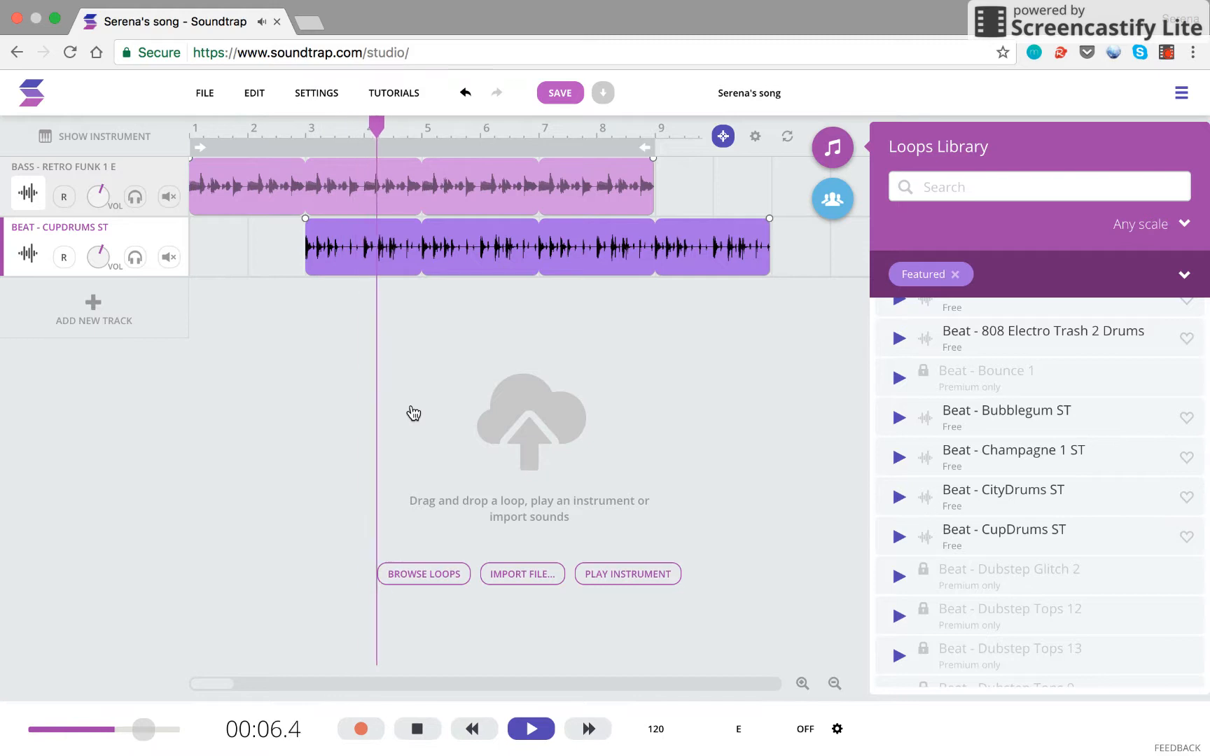
{"action": "key", "text": "space"}
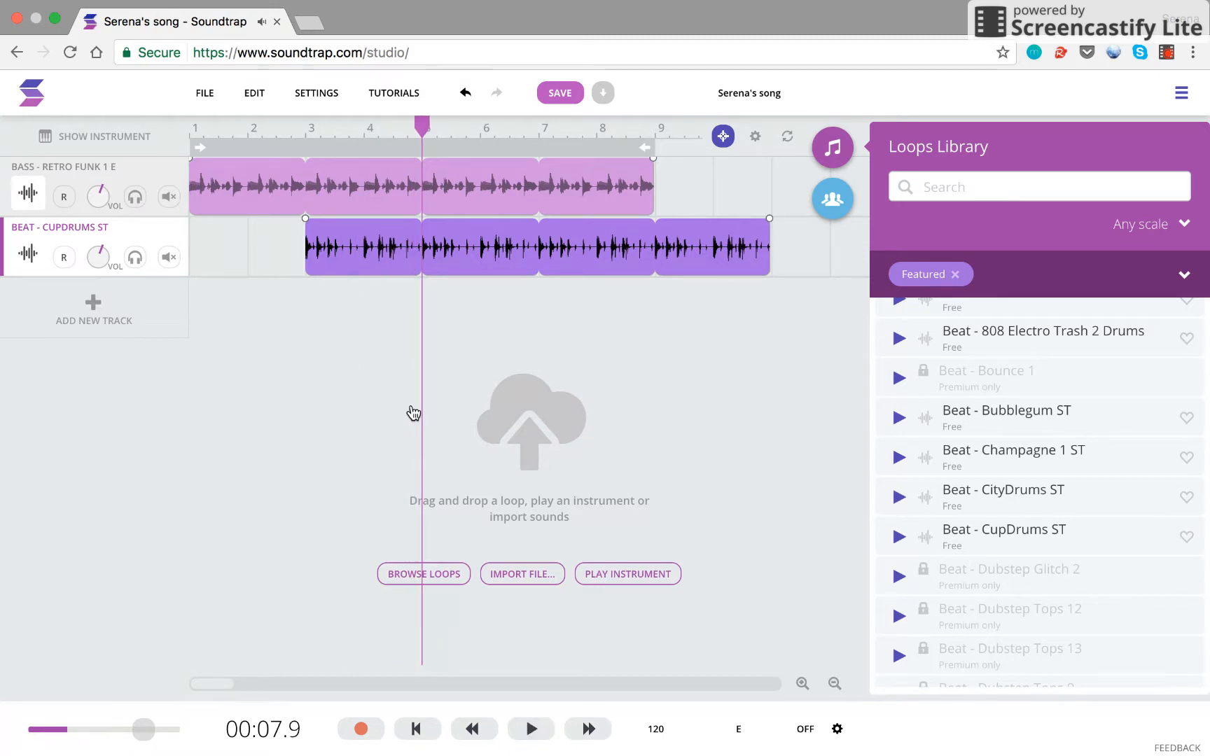
{"action": "left_click", "coordinate": [835, 147]}
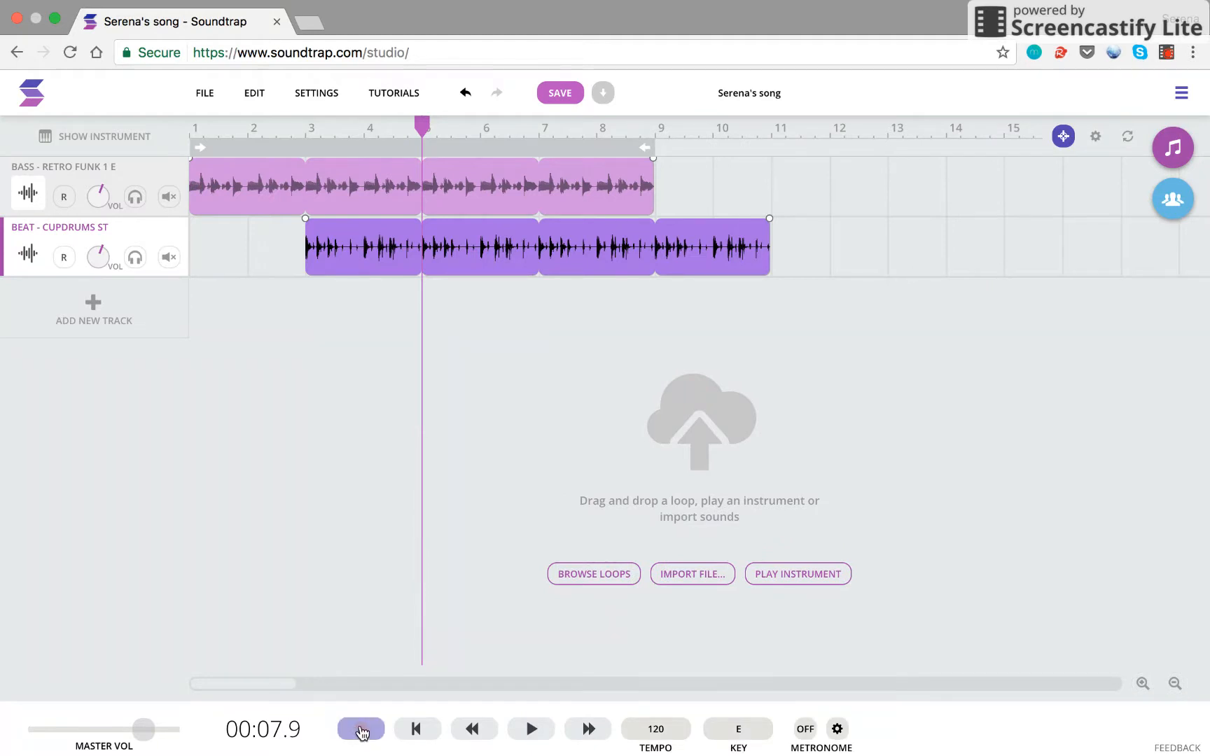
Step: Add a Voice & Microphones track using the Computer Mic Enhancer preset
{"action": "left_click", "coordinate": [105, 312]}
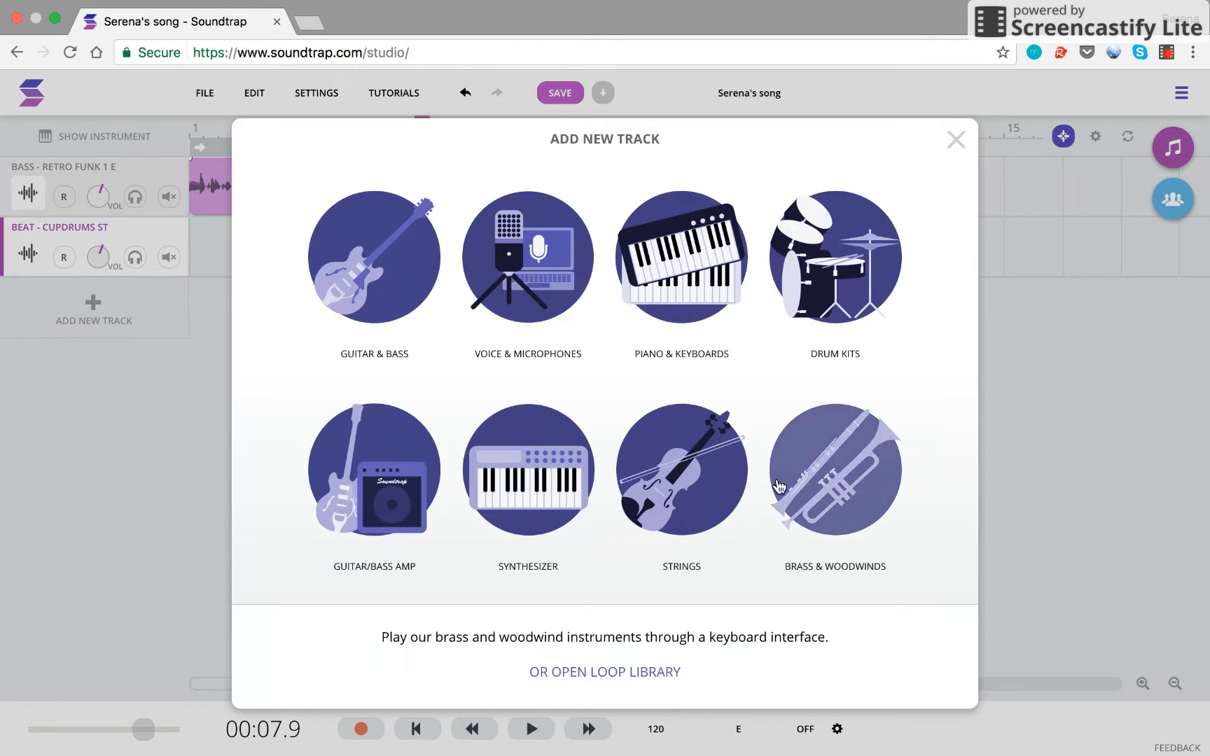
{"action": "left_click", "coordinate": [522, 280]}
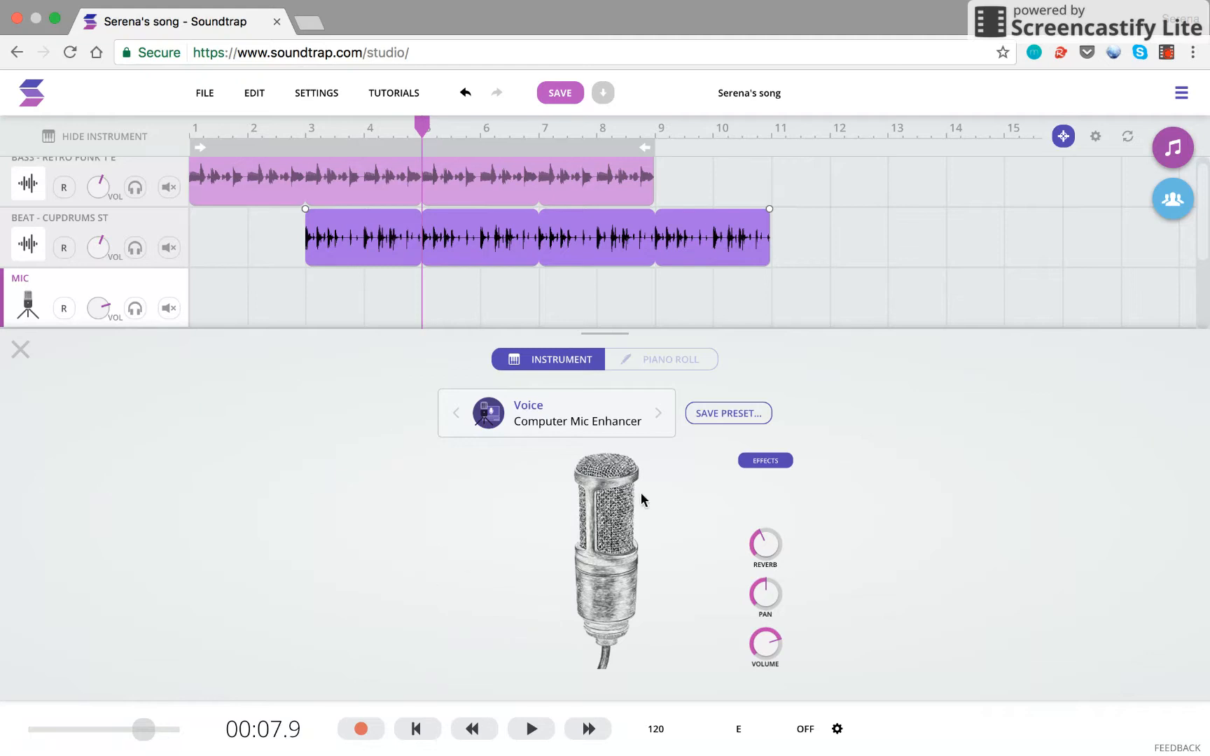
Step: Record a short vocal take without headphones on the Mic track, spanning about bars 5 to 7
{"action": "left_click", "coordinate": [361, 731]}
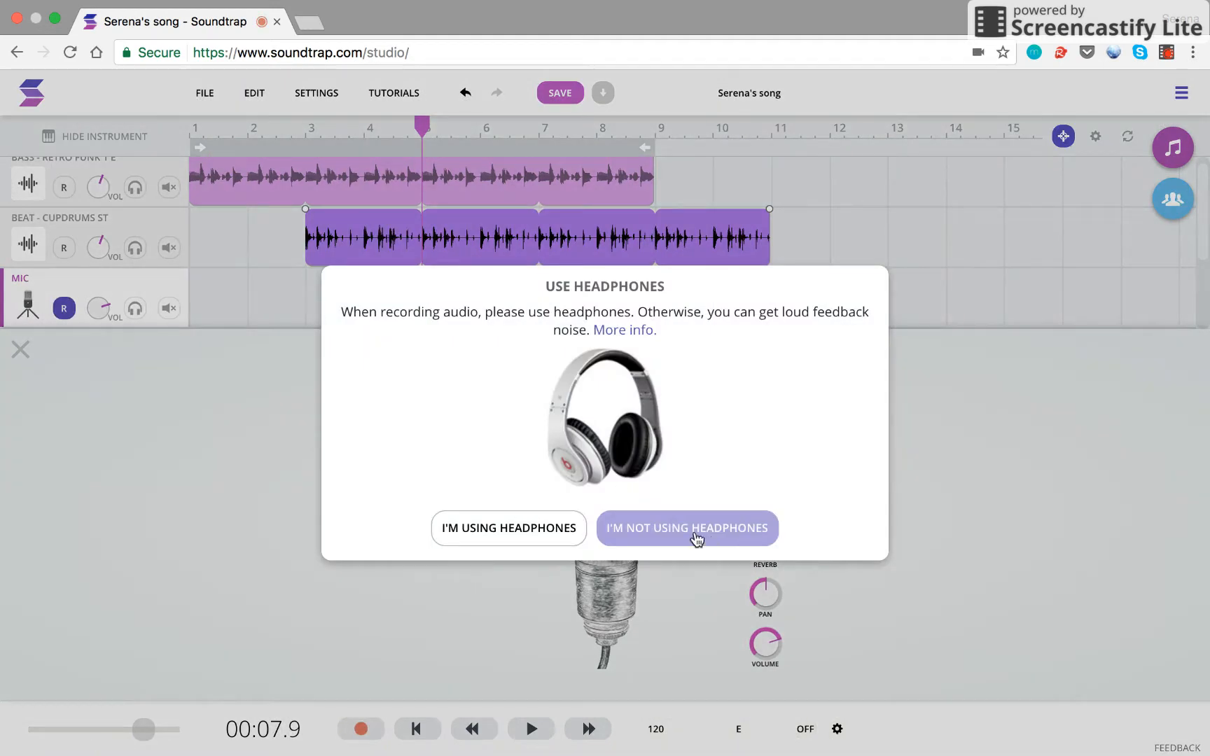
{"action": "left_click", "coordinate": [685, 534]}
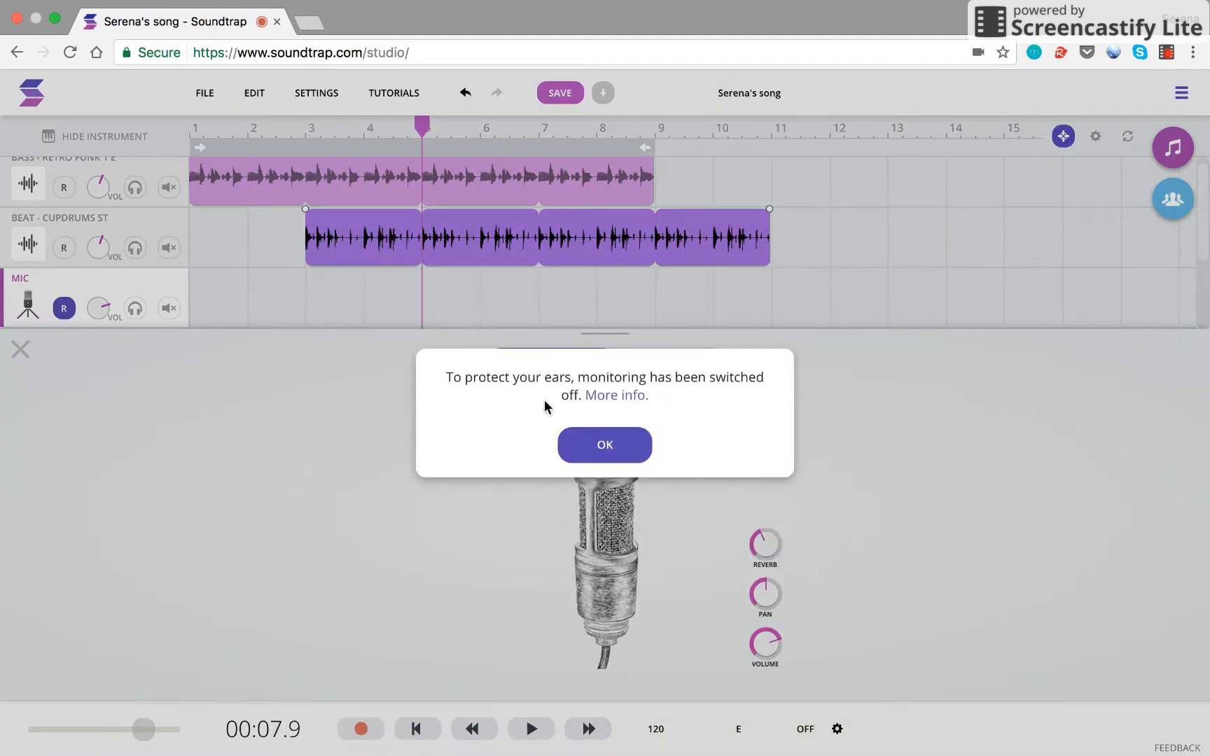
{"action": "left_click", "coordinate": [605, 445]}
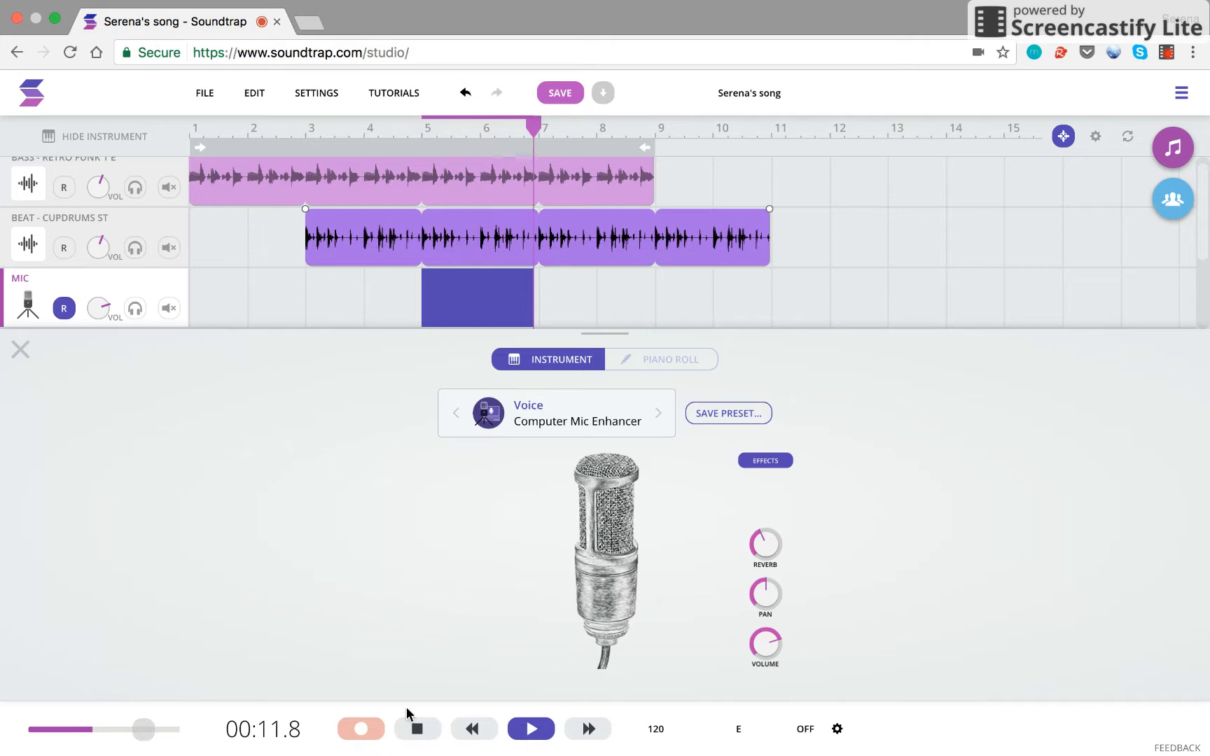
{"action": "left_click", "coordinate": [360, 729]}
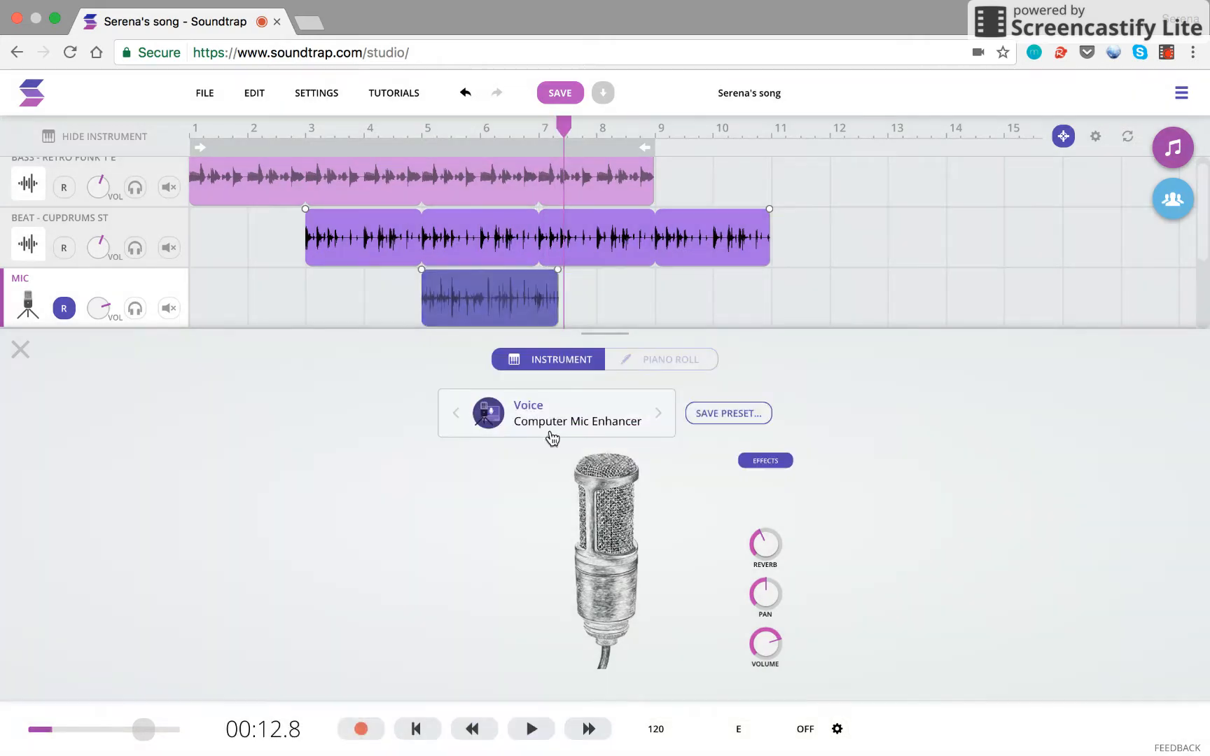
Step: Delete the bar 5 vocal clip from the Mic track and close the instrument panel
{"action": "mouse_move", "coordinate": [510, 317]}
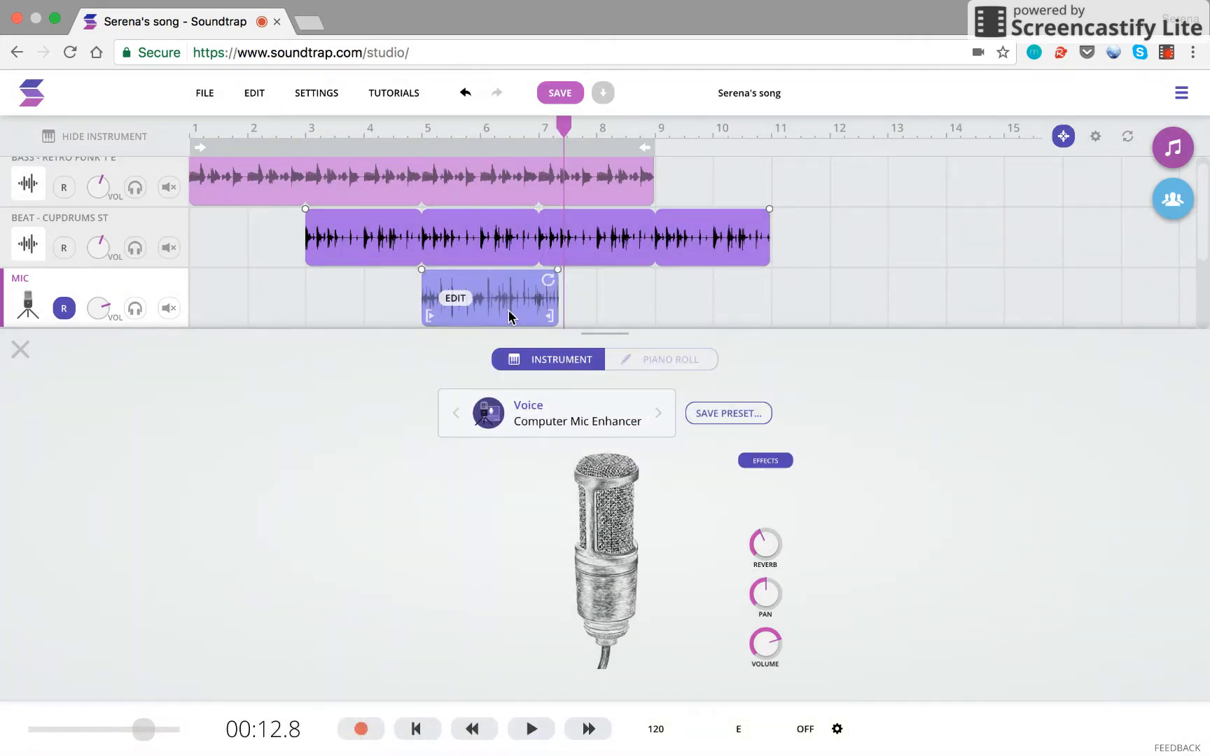
{"action": "left_click", "coordinate": [509, 316]}
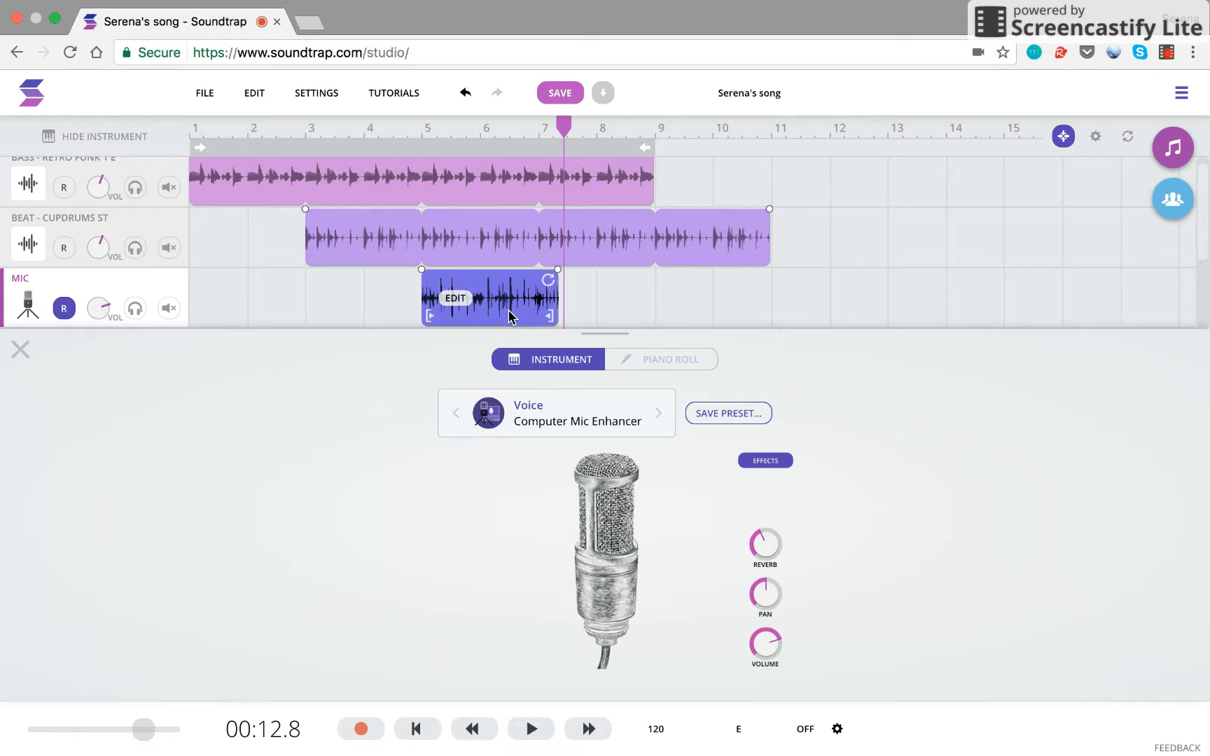
{"action": "key", "text": "Delete"}
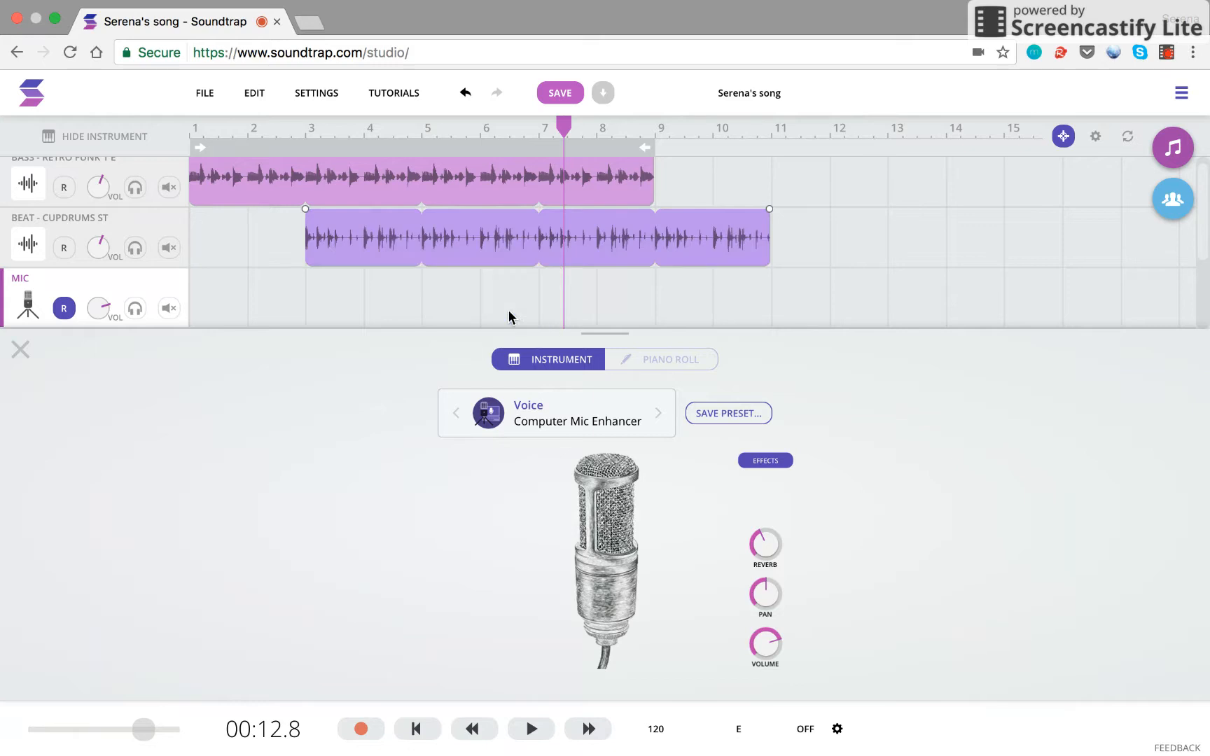
{"action": "left_click", "coordinate": [21, 350]}
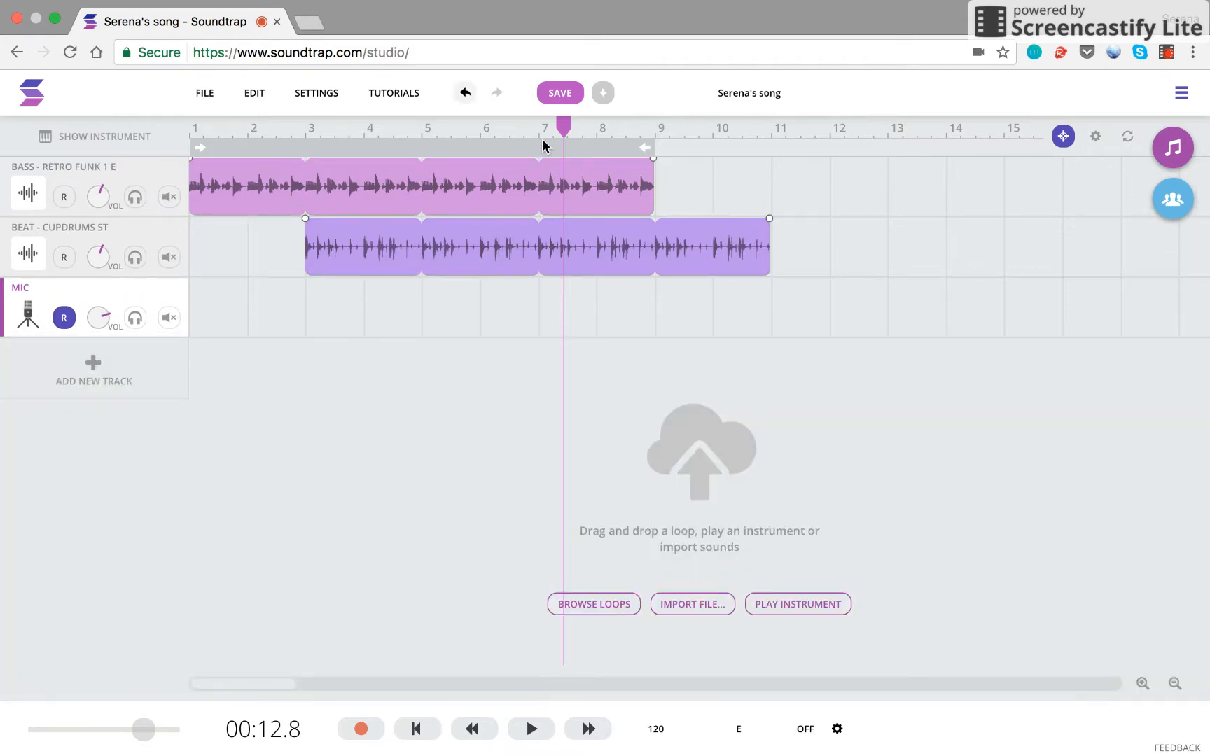
Step: Change the tempo from 120 to 90 BPM, adjust the loops to match, and play it back
{"action": "left_click", "coordinate": [656, 732]}
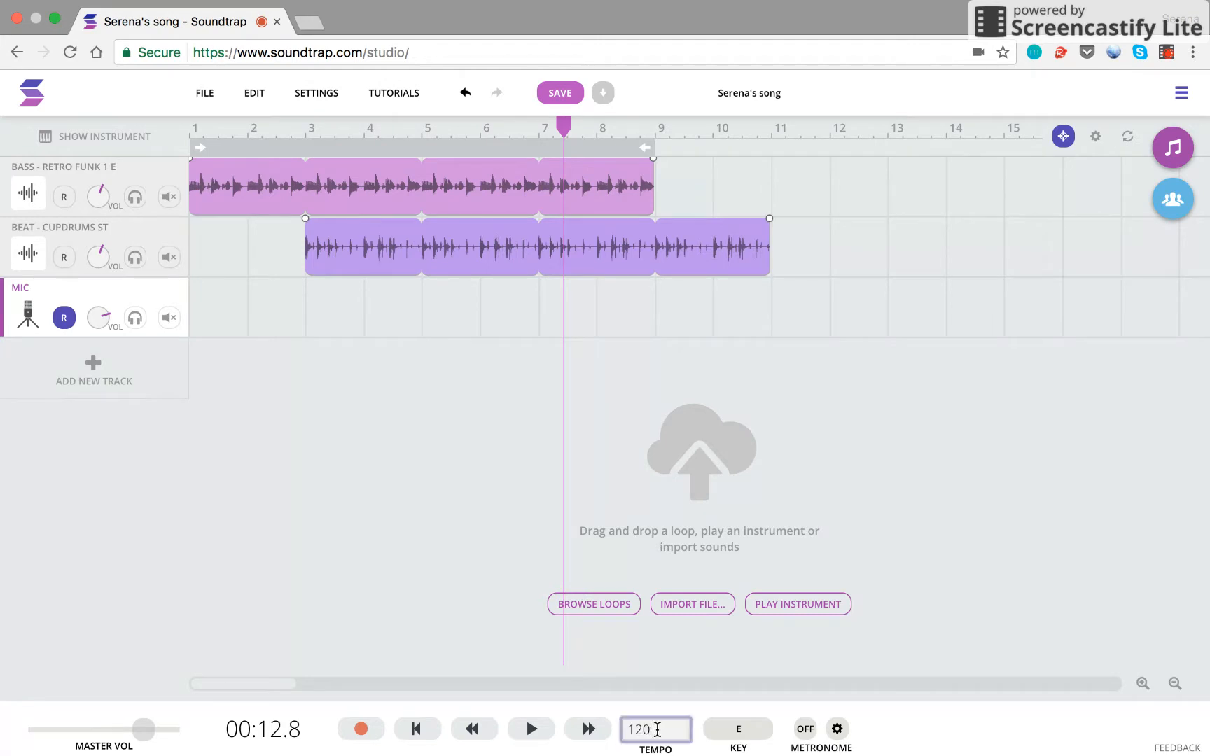
{"action": "key", "text": "Return"}
{"action": "left_click", "coordinate": [711, 455]}
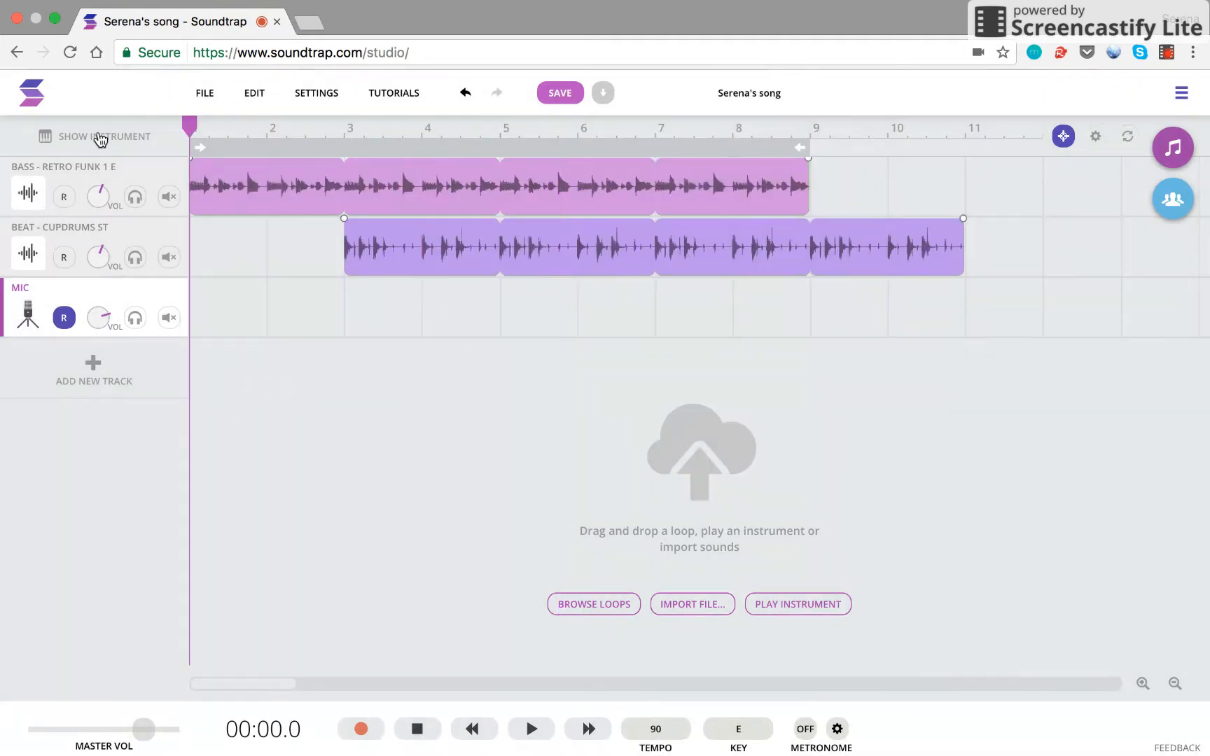
{"action": "key", "text": "space"}
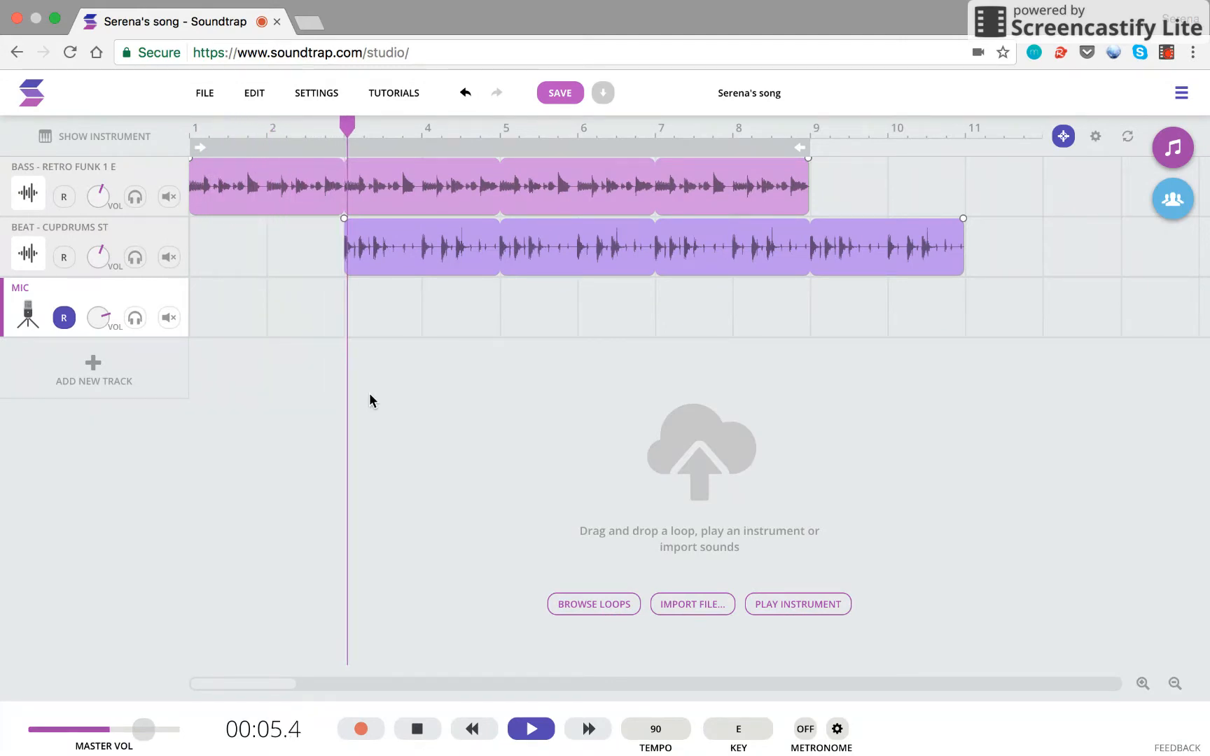
{"action": "left_click", "coordinate": [532, 729]}
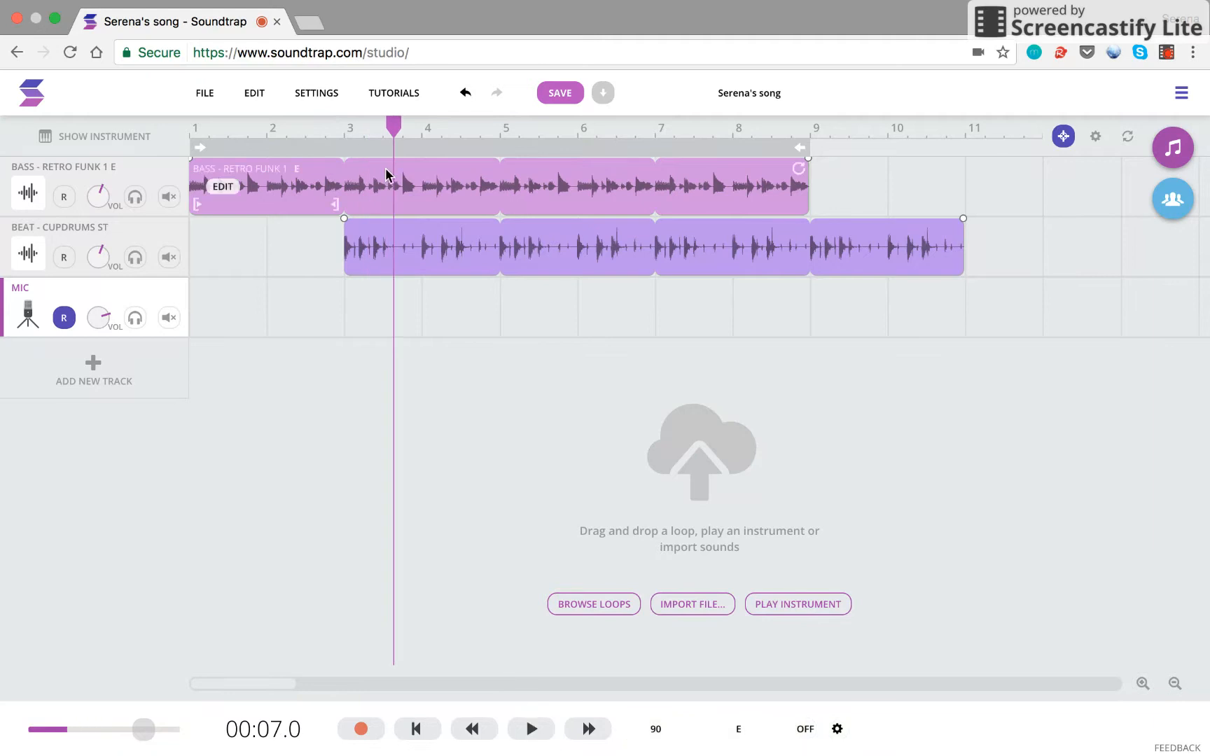
{"action": "left_click_drag", "start_coordinate": [393, 126], "coordinate": [187, 124]}
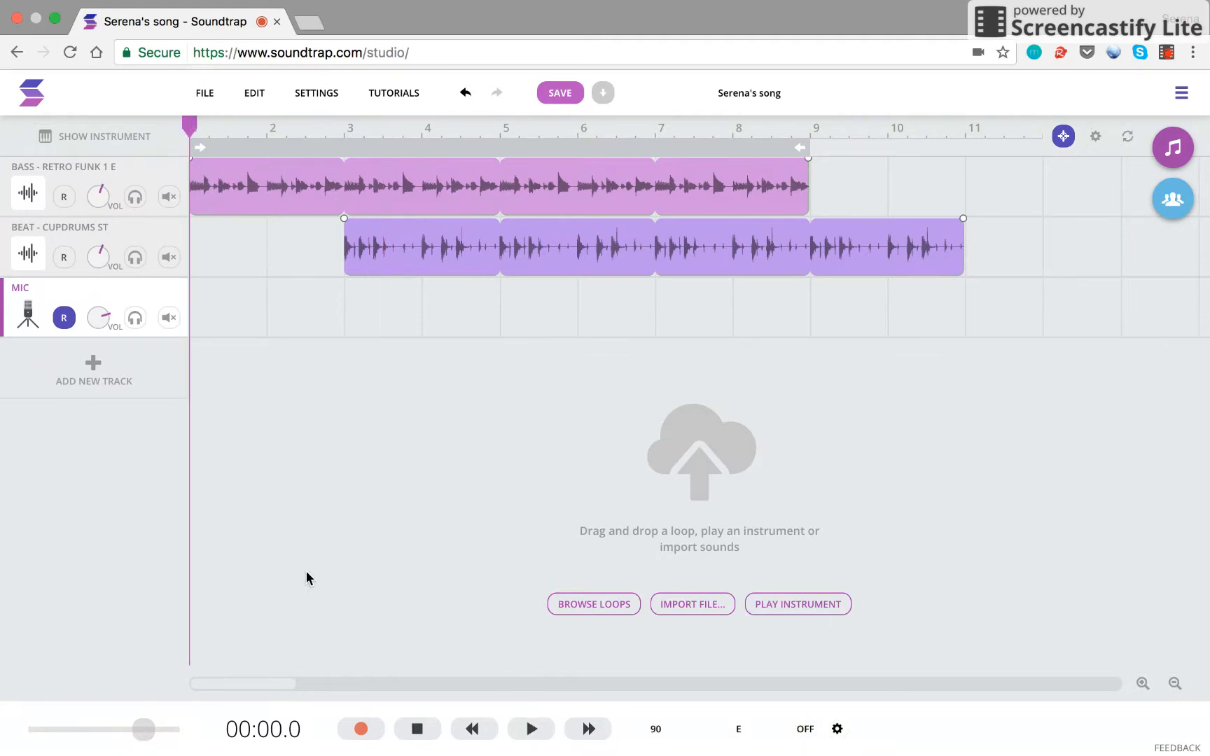
Step: Record a new Mic take from about bar 1.5 to bar 5, then return to the song start
{"action": "left_click", "coordinate": [227, 319]}
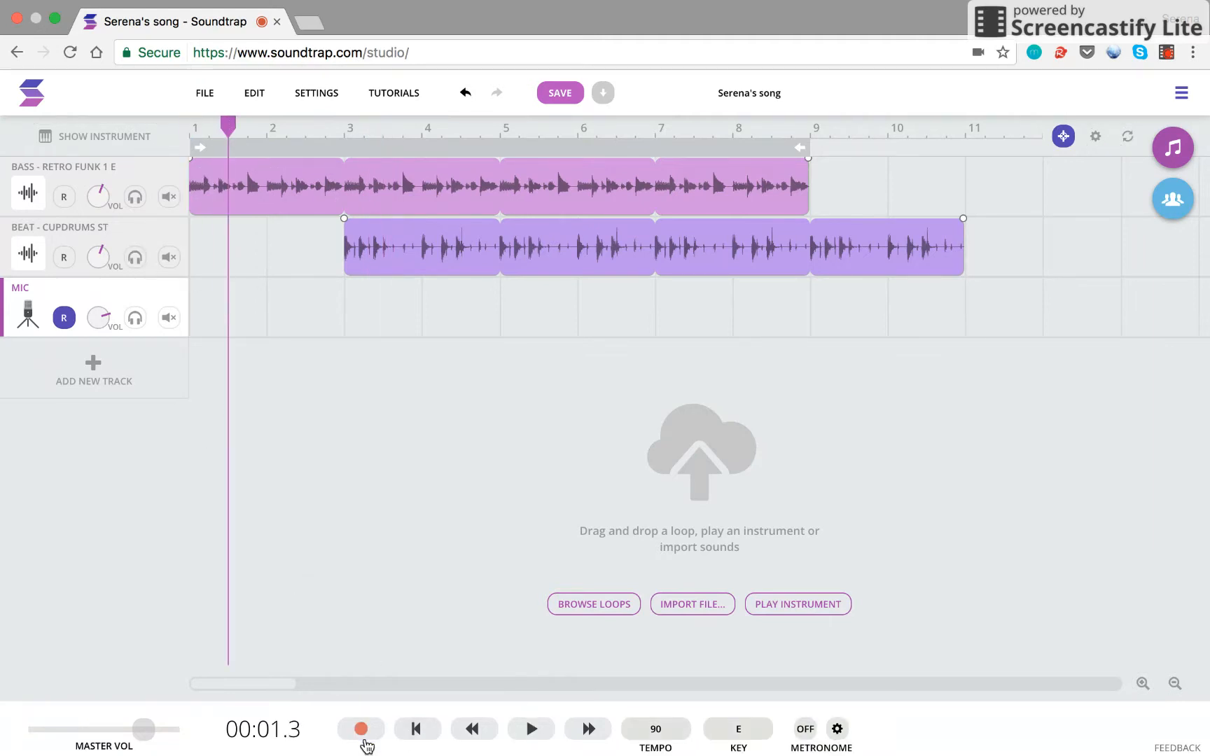
{"action": "left_click", "coordinate": [361, 730]}
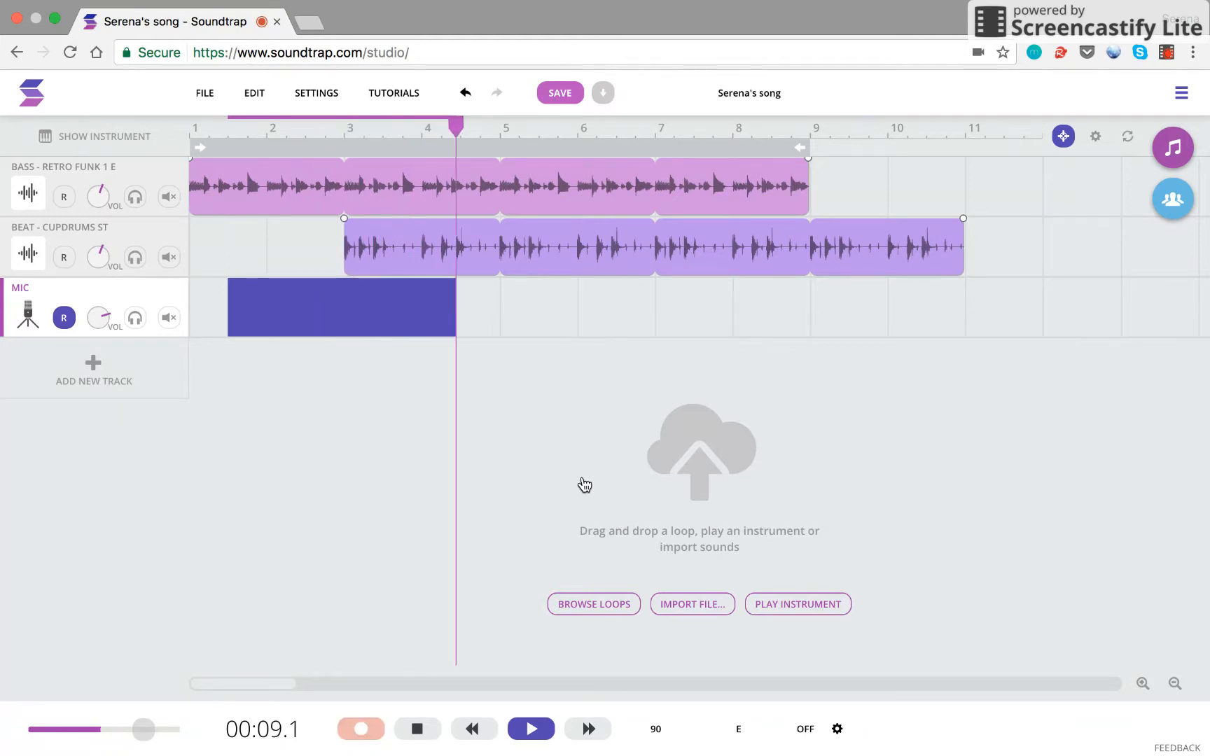
{"action": "left_click", "coordinate": [529, 731]}
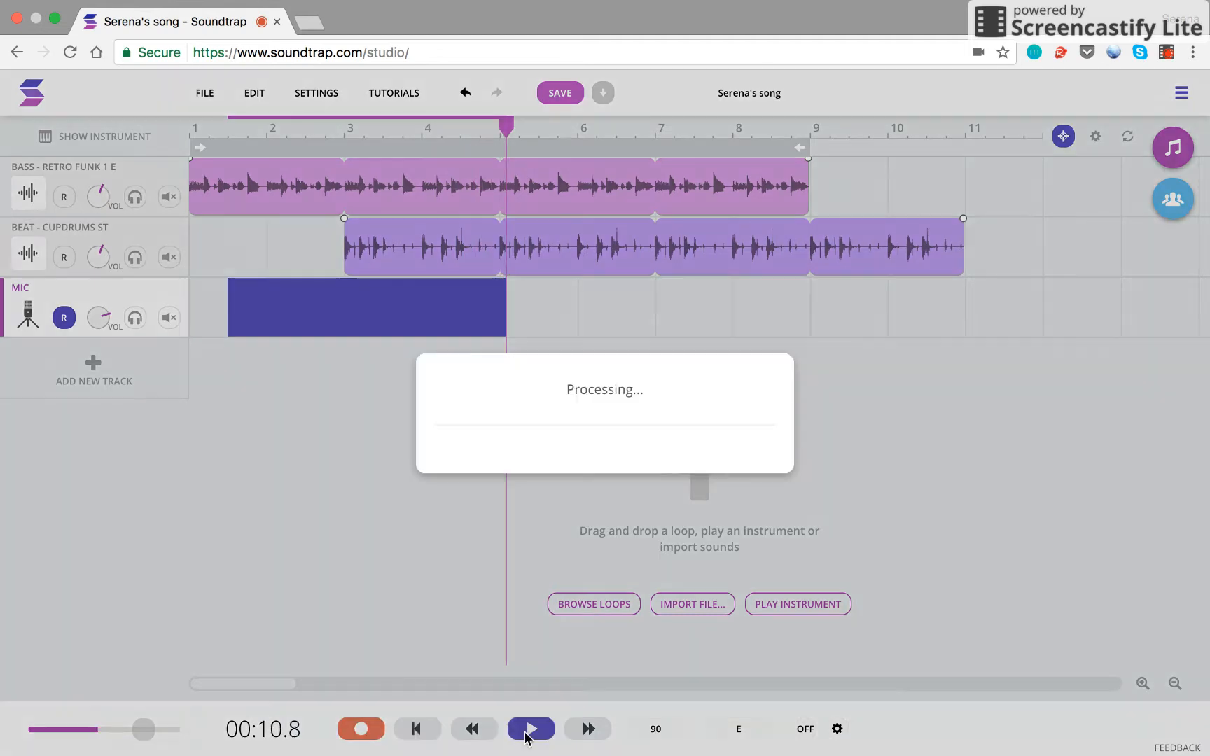
{"action": "left_click", "coordinate": [194, 132]}
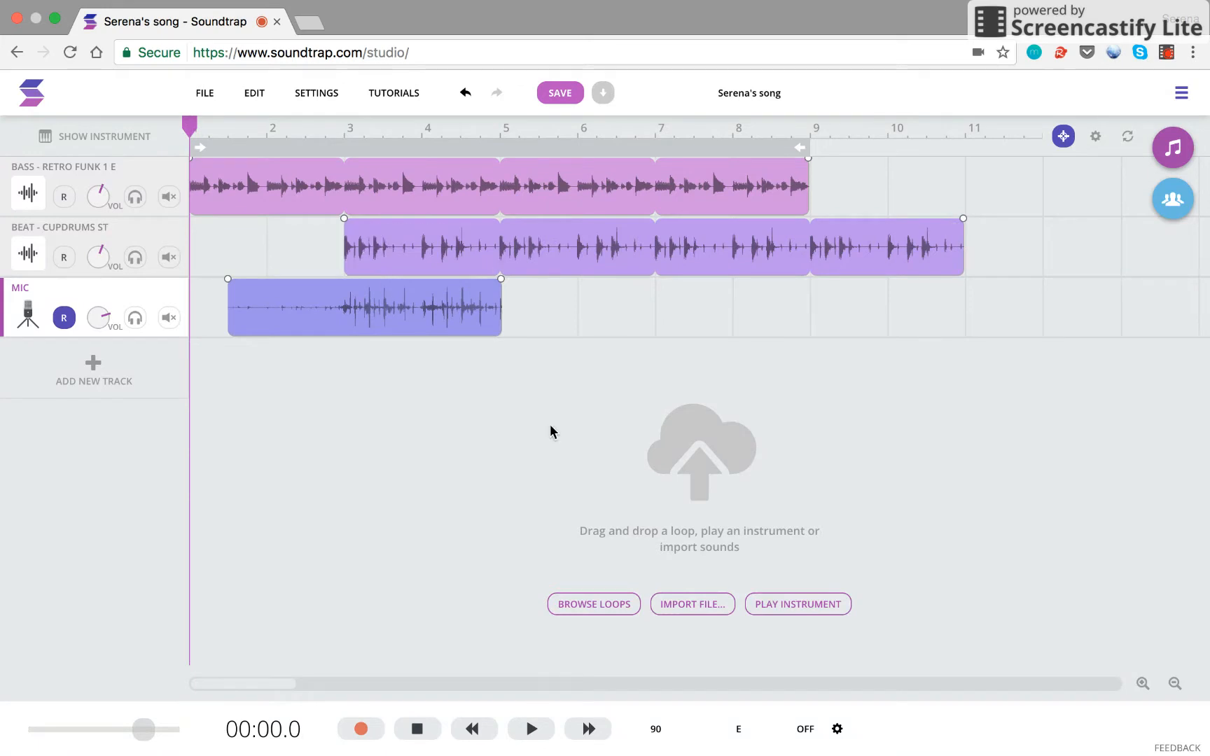
{"action": "left_click", "coordinate": [532, 729]}
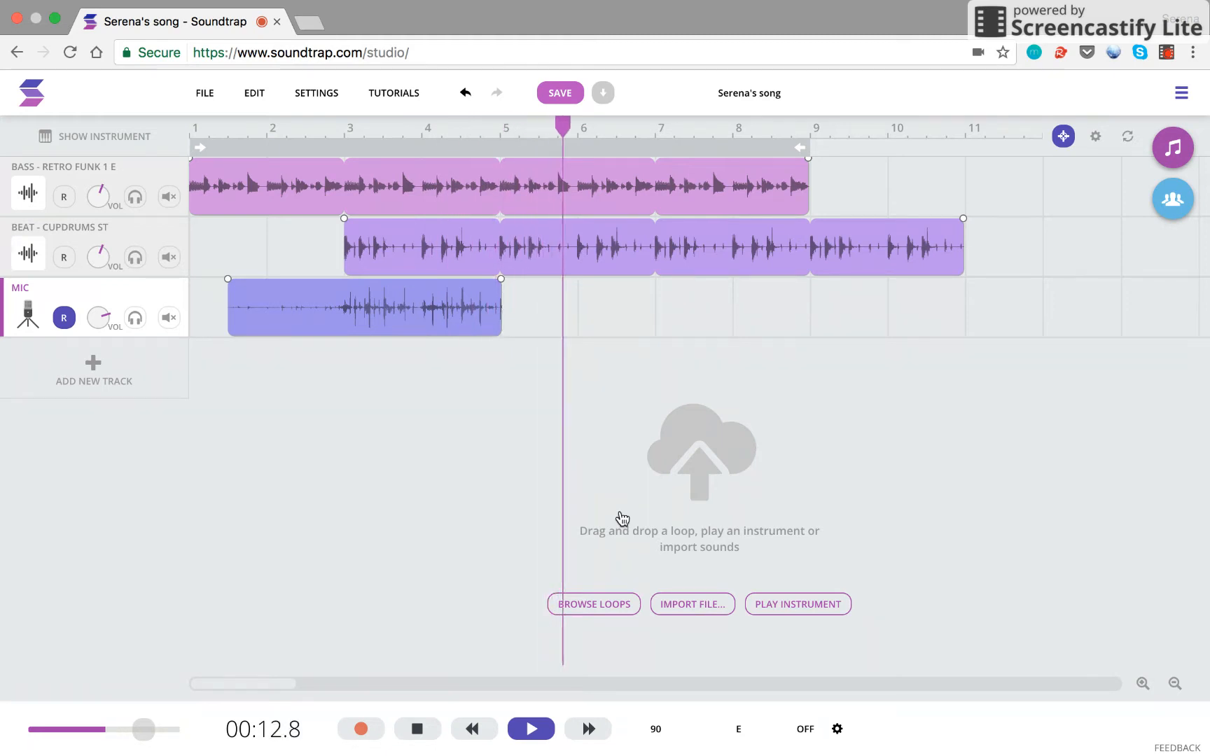
{"action": "key", "text": "space"}
{"action": "left_click_drag", "start_coordinate": [500, 283], "coordinate": [935, 308]}
{"action": "left_click_drag", "start_coordinate": [972, 294], "coordinate": [492, 292]}
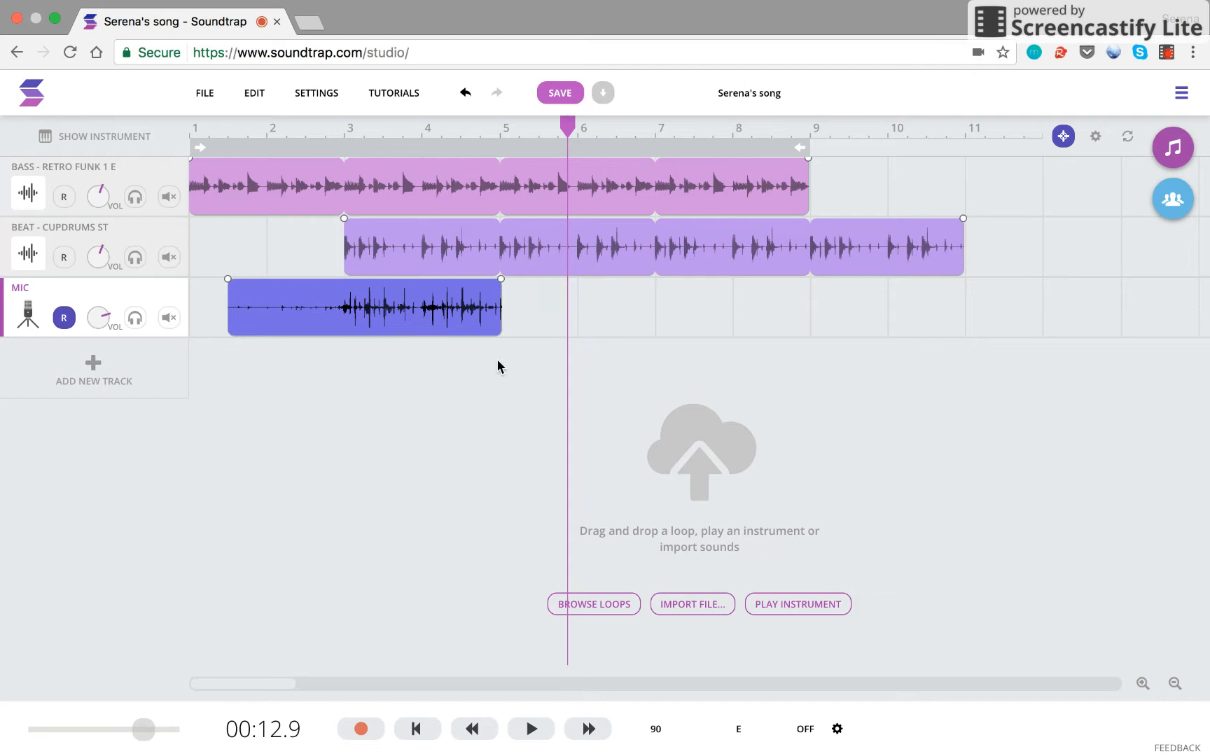
{"action": "left_click", "coordinate": [538, 403]}
{"action": "left_click", "coordinate": [635, 316]}
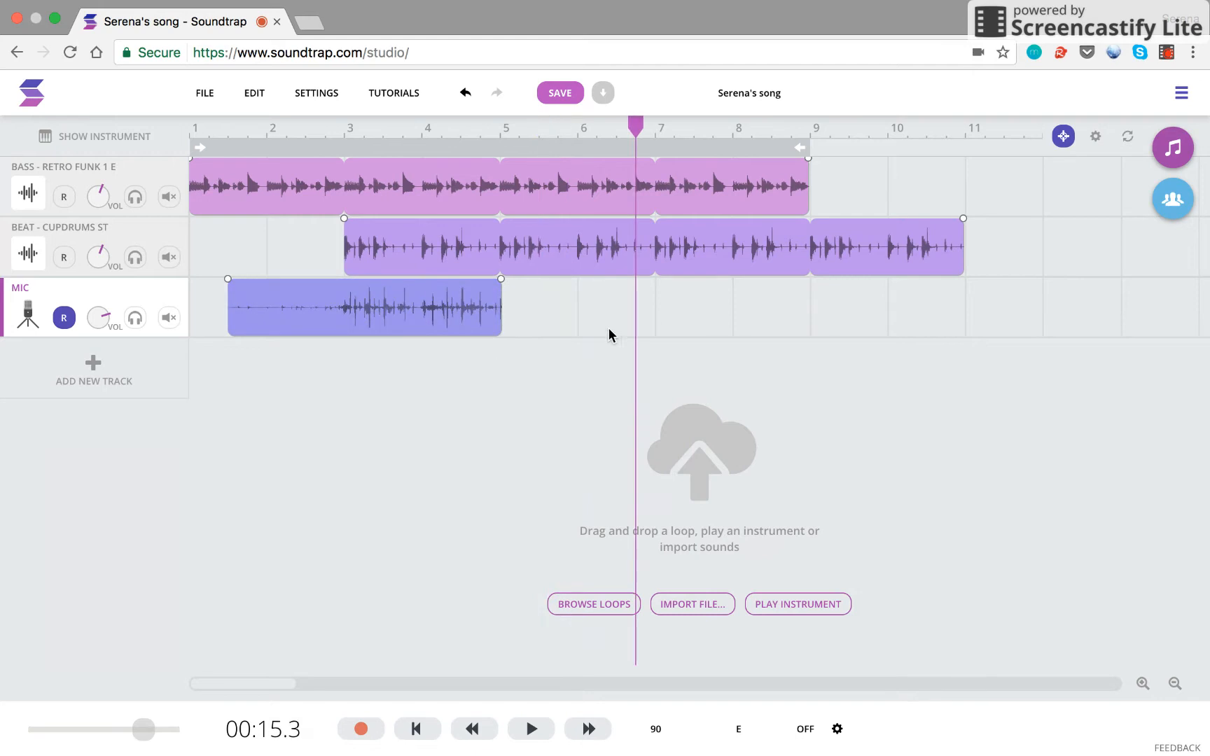
{"action": "left_click", "coordinate": [128, 375]}
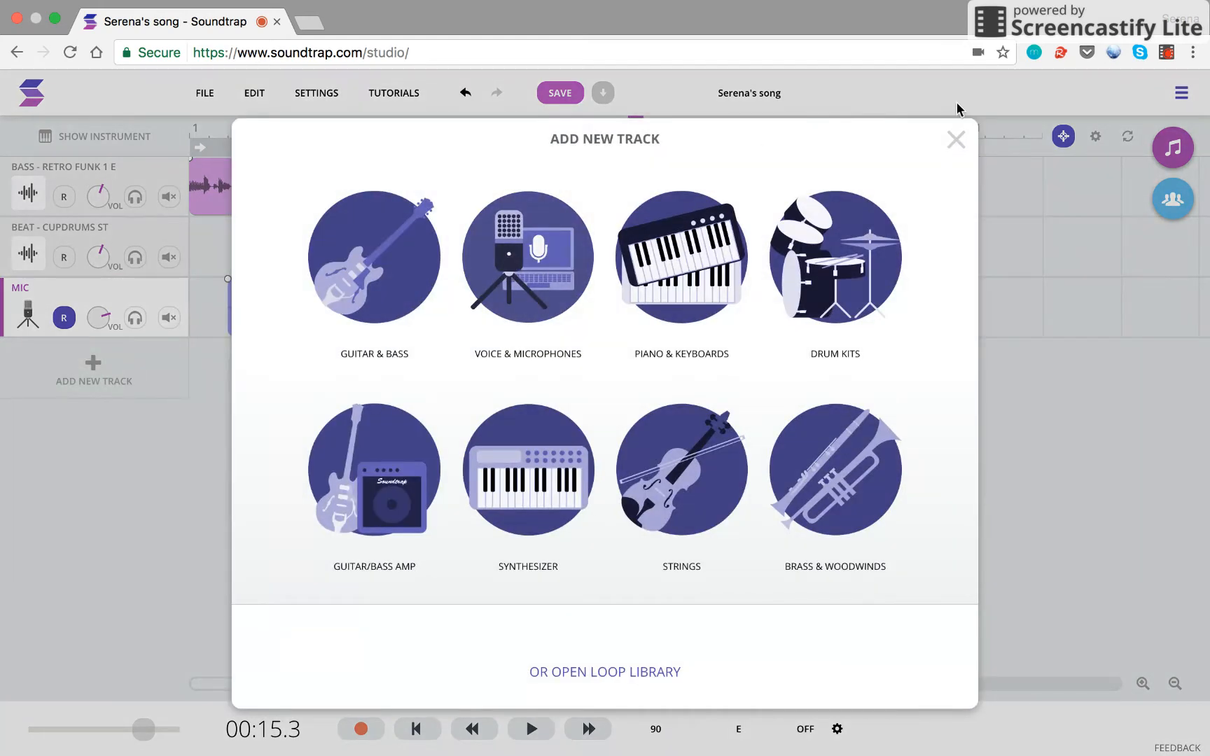
{"action": "left_click", "coordinate": [955, 143]}
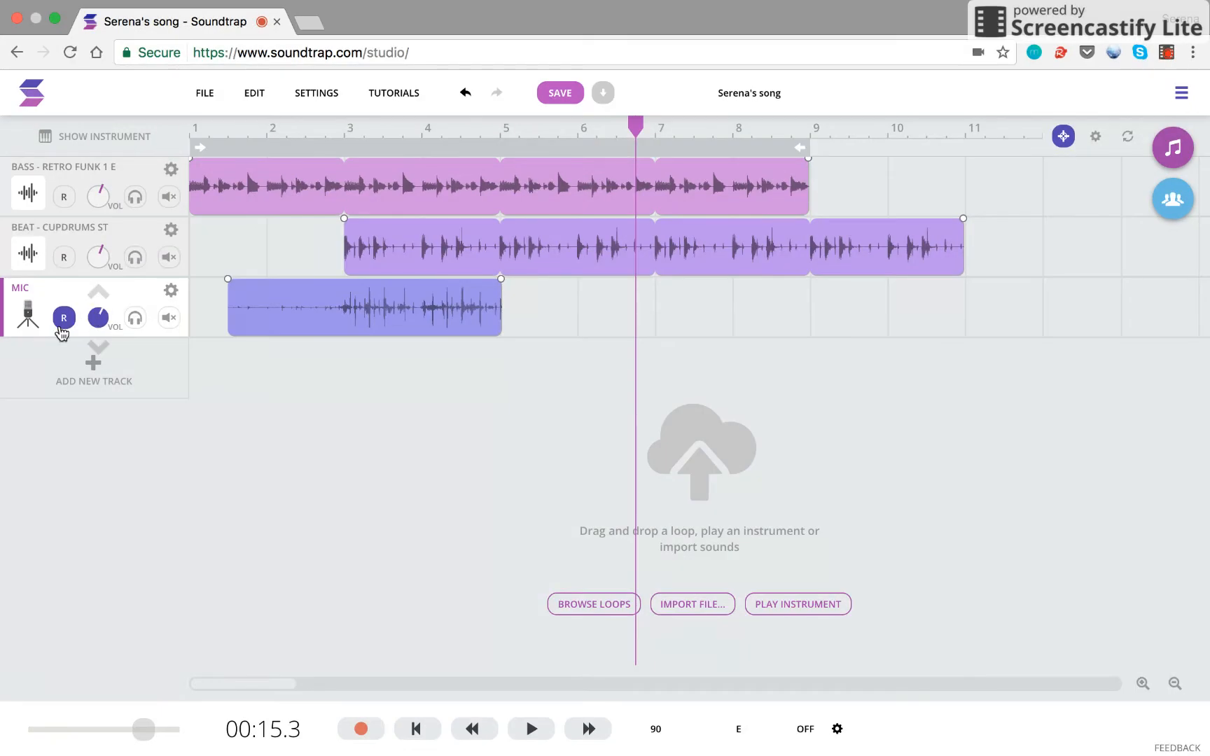
Step: Adjust the MIC volume knob during playback, up to maximum, then back down somewhat
{"action": "left_click_drag", "start_coordinate": [36, 283], "coordinate": [33, 279]}
{"action": "left_click_drag", "start_coordinate": [105, 320], "coordinate": [4, 275]}
{"action": "left_click", "coordinate": [210, 128]}
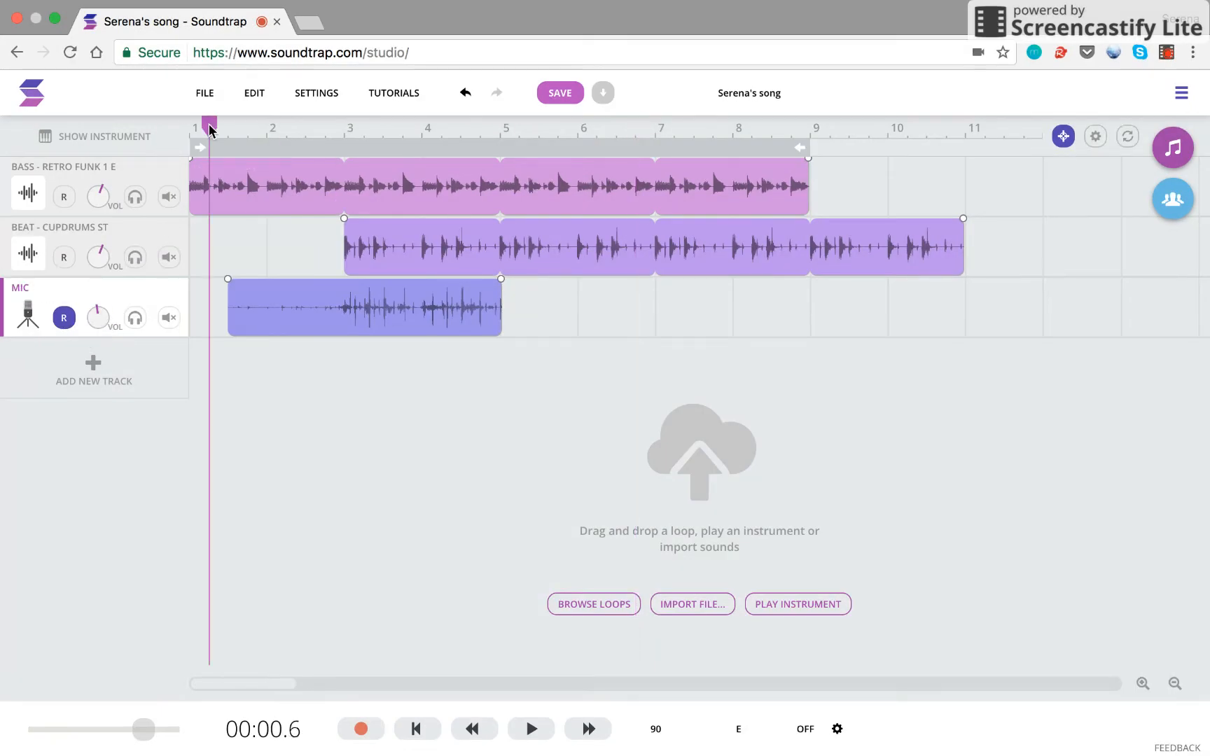
{"action": "key", "text": "space"}
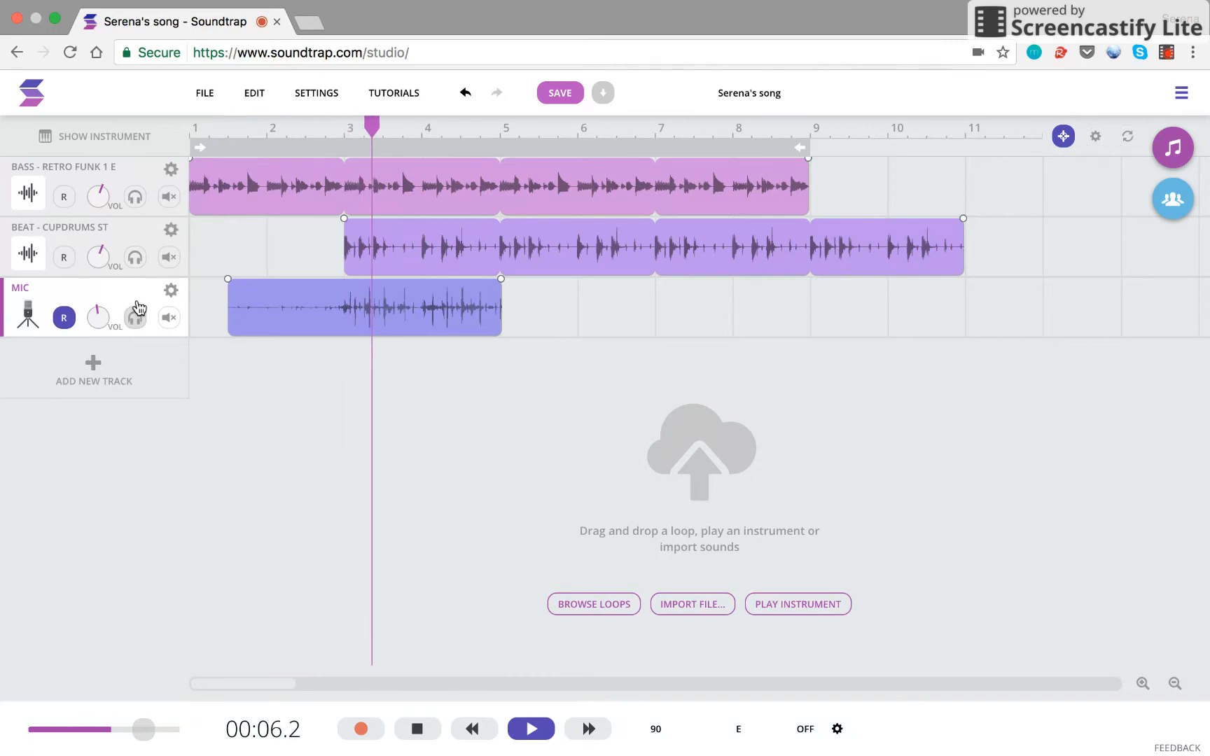
{"action": "left_click_drag", "start_coordinate": [56, 239], "coordinate": [178, 248]}
{"action": "key", "text": "space"}
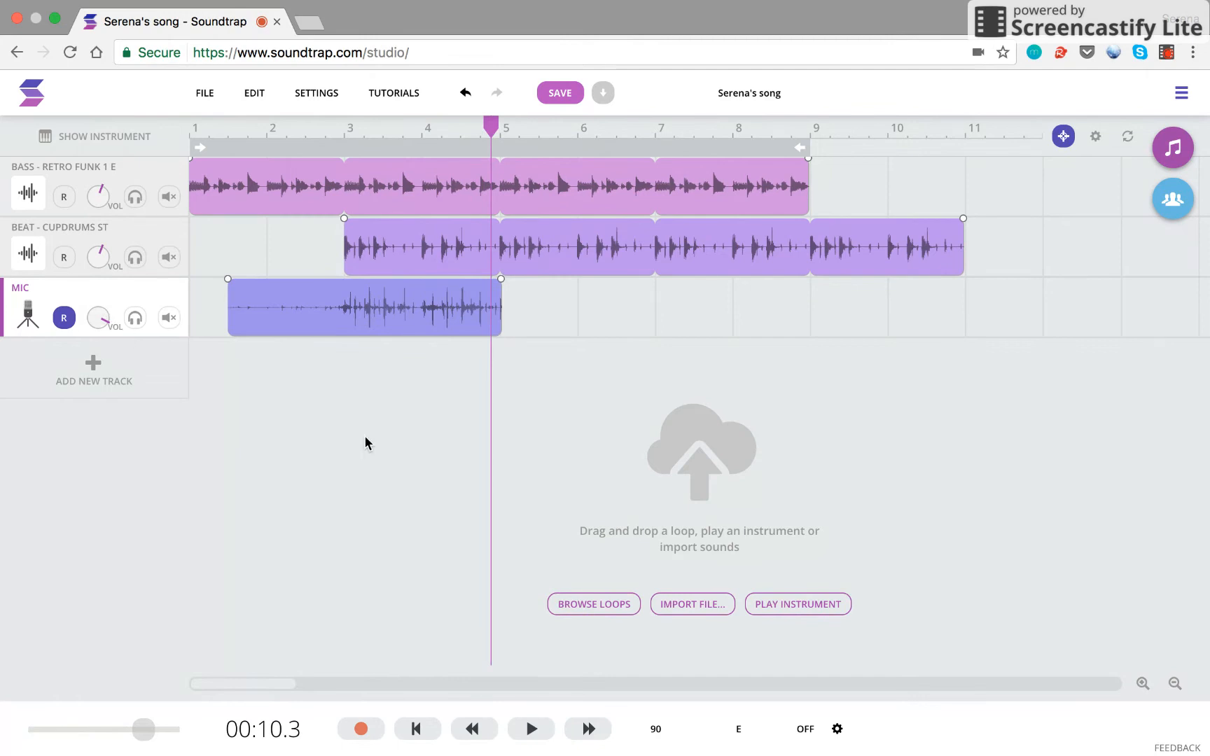
{"action": "left_click_drag", "start_coordinate": [101, 314], "coordinate": [87, 366]}
Step: Invite a collaborator by entering the friend's e-mail address in the Collaborators panel's Email invite
{"action": "left_click", "coordinate": [1172, 203]}
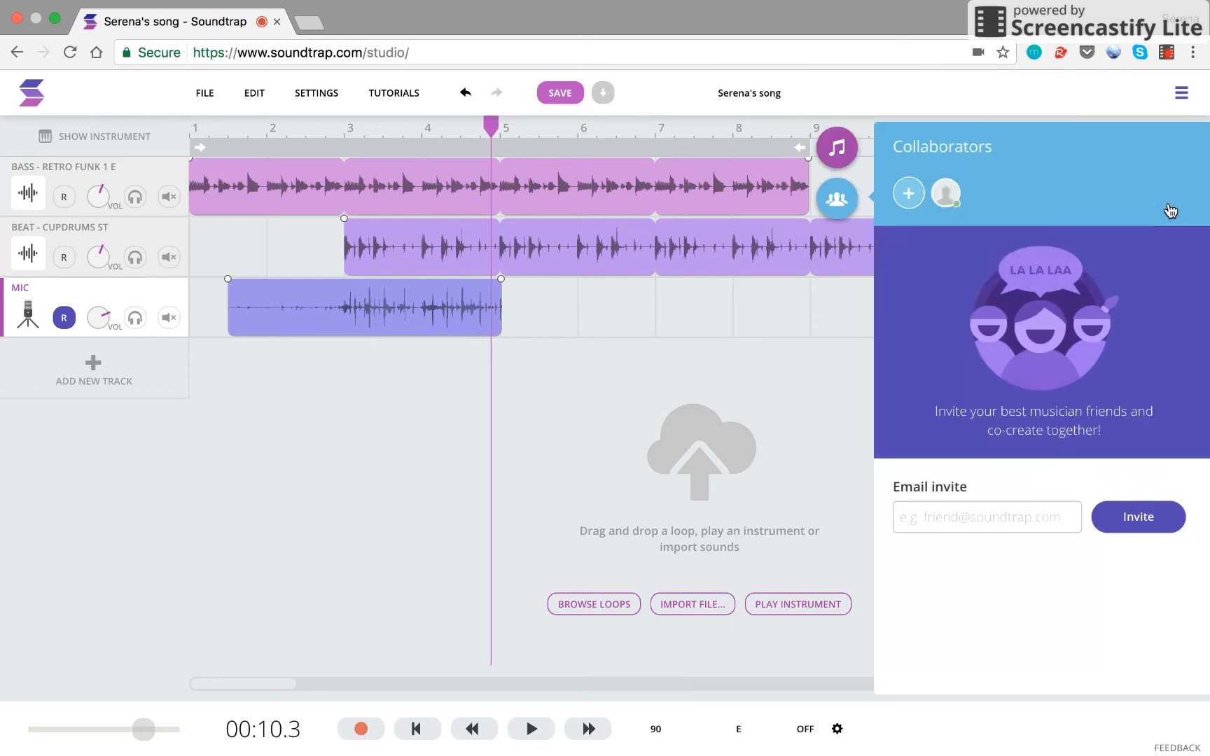
{"action": "left_click", "coordinate": [945, 521]}
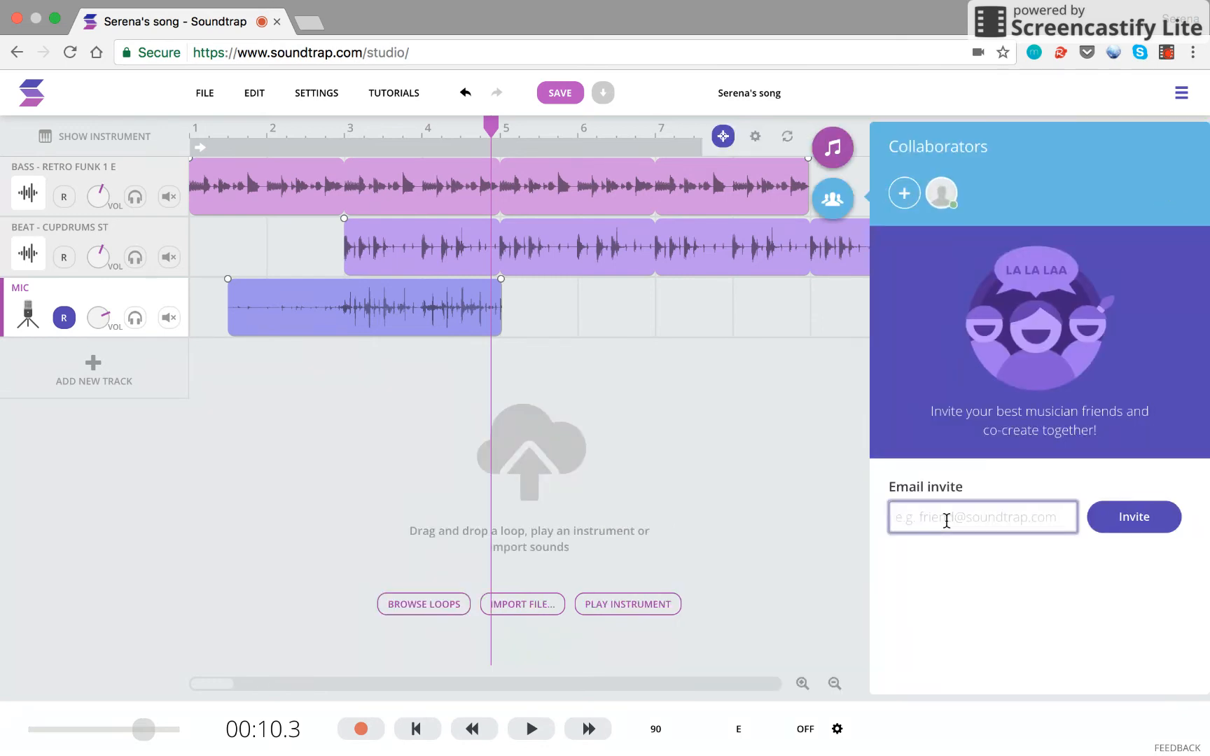
{"action": "left_click", "coordinate": [1129, 522]}
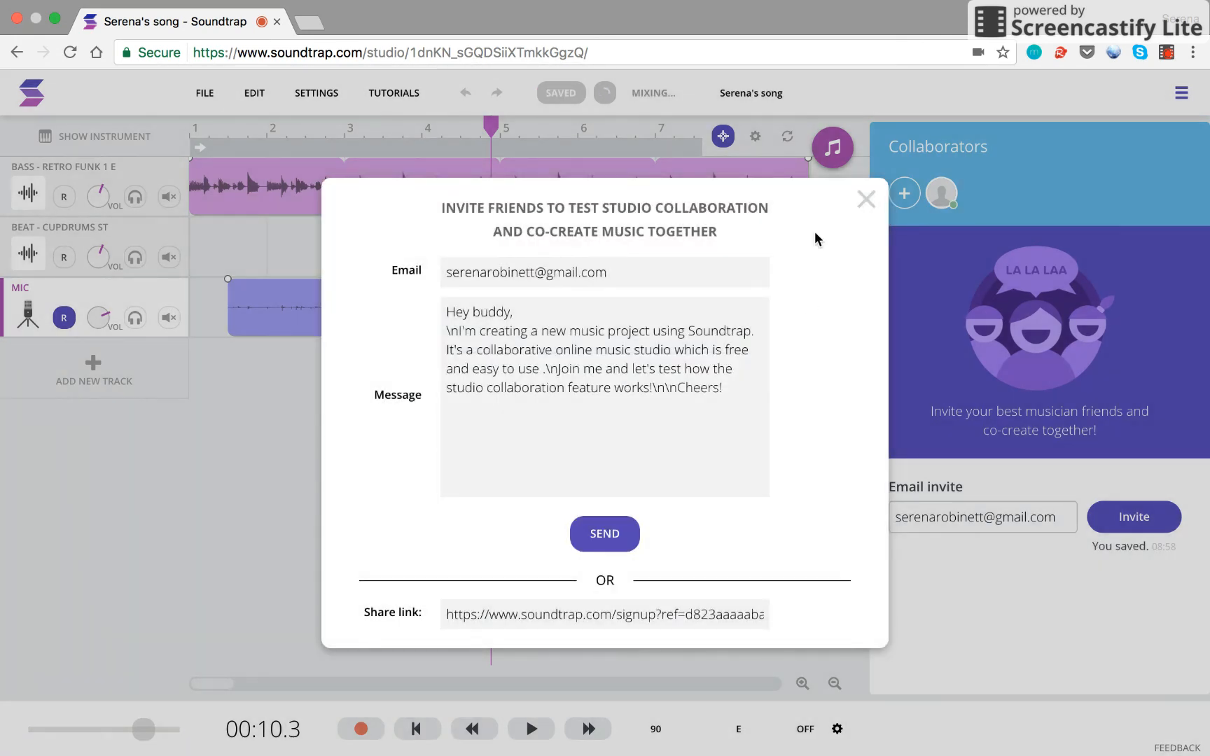
Step: Dismiss the invite confirmation and tidy the side panels back to the Loops Library
{"action": "left_click", "coordinate": [864, 200]}
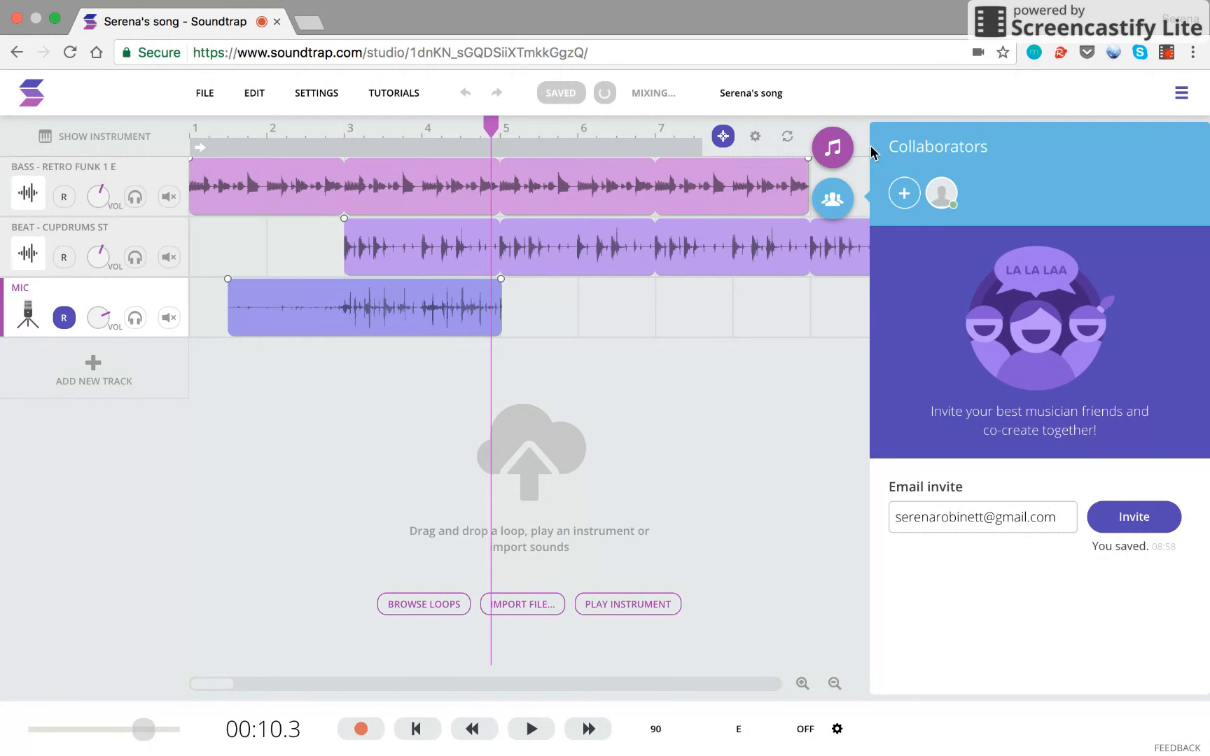
{"action": "left_click", "coordinate": [837, 169]}
{"action": "left_click", "coordinate": [832, 148]}
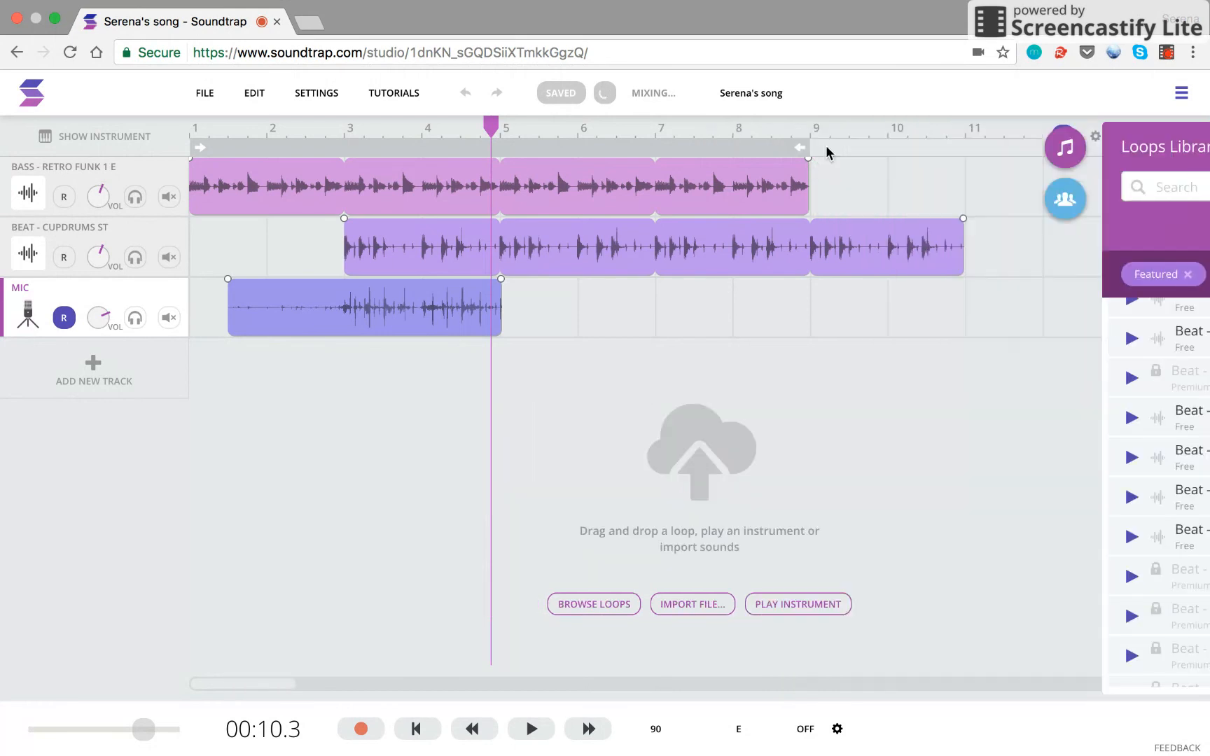